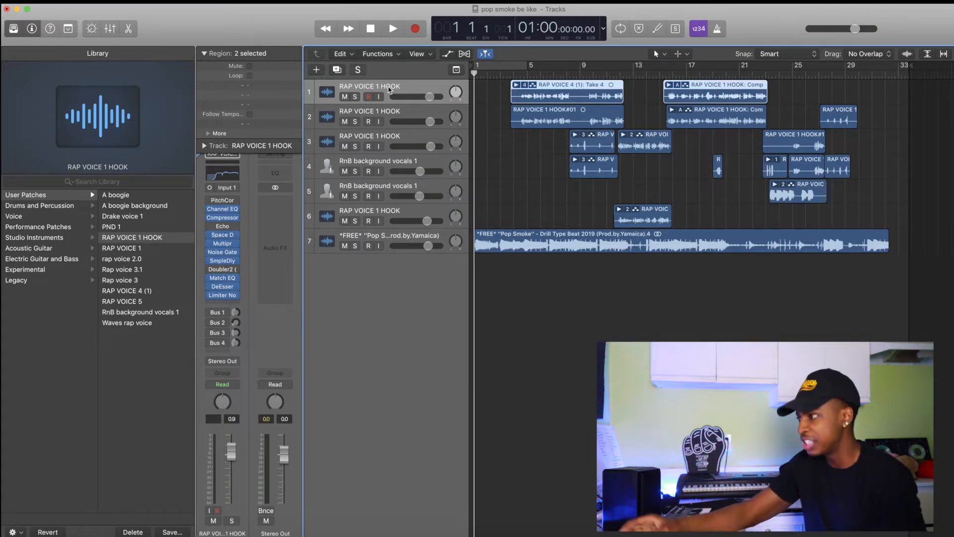
Solo the RAP VOICE 1 HOOK vocal on track 1 and play it from bar 4, beat 2.
click(397, 168)
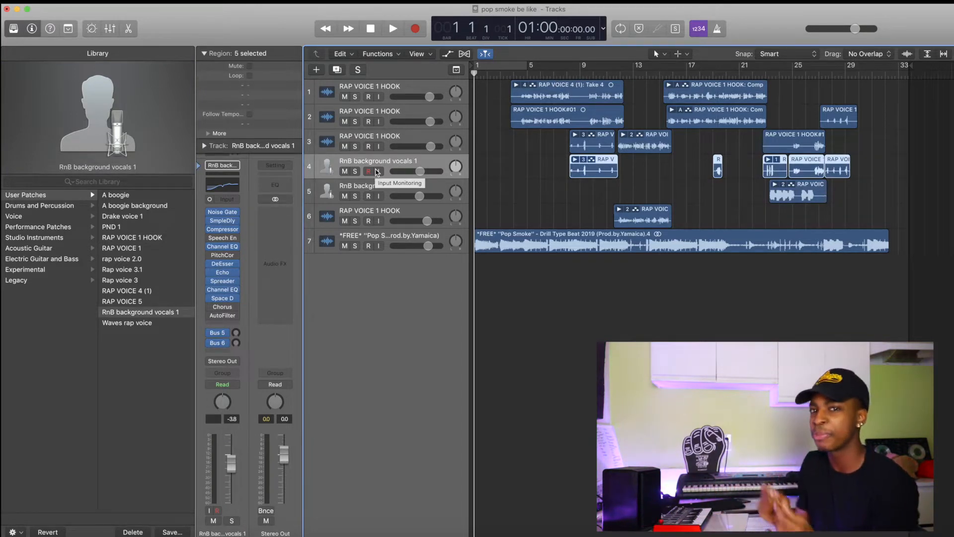
click(424, 91)
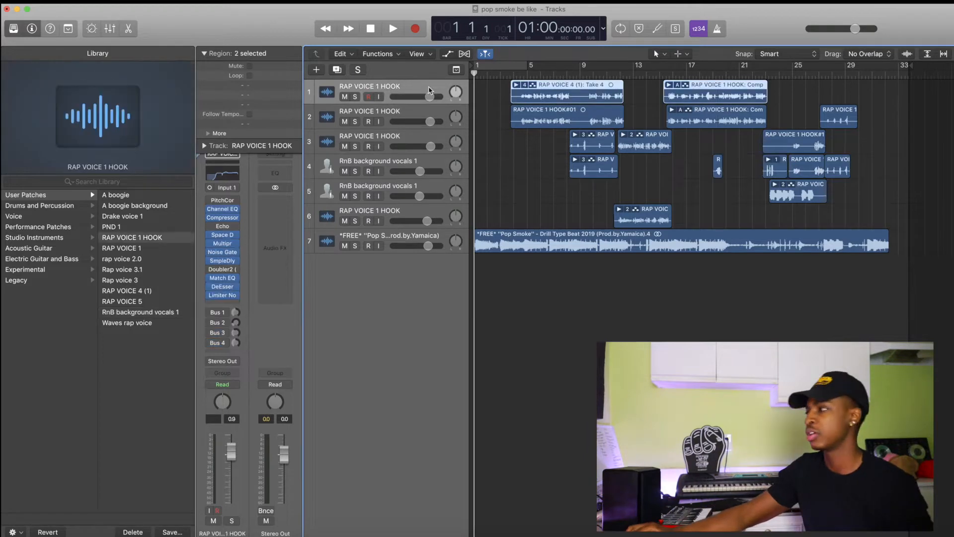
drag(510, 77, 516, 75)
click(355, 97)
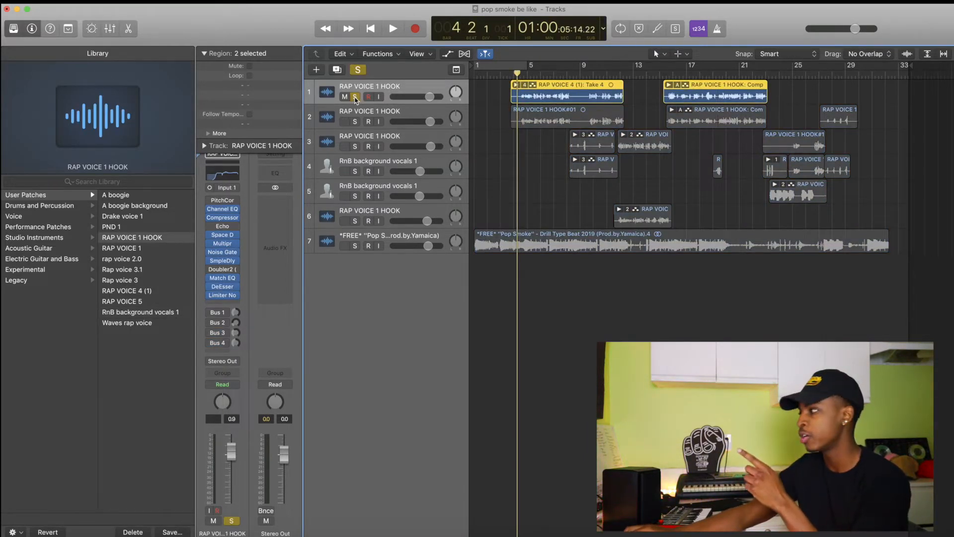
scroll(776, 103, up, 5)
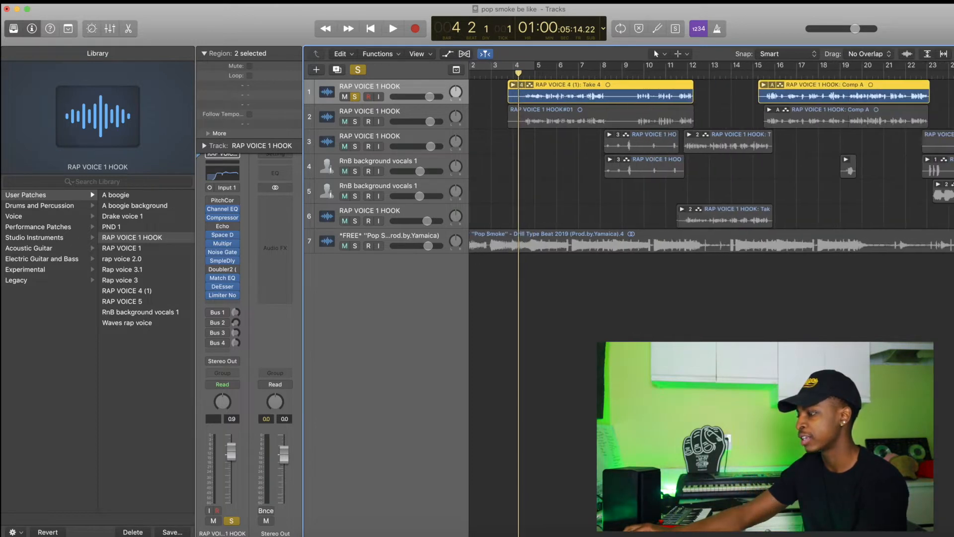
key(space)
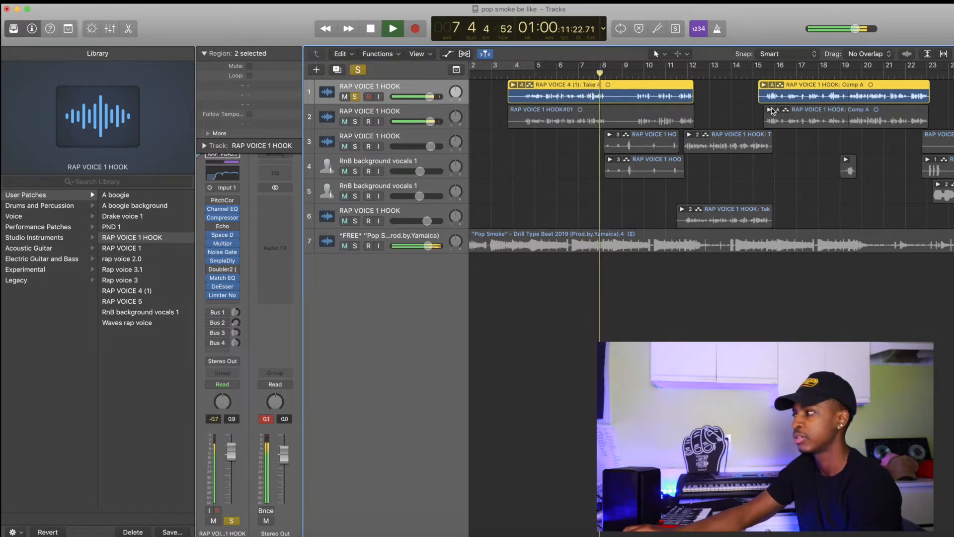
key(space)
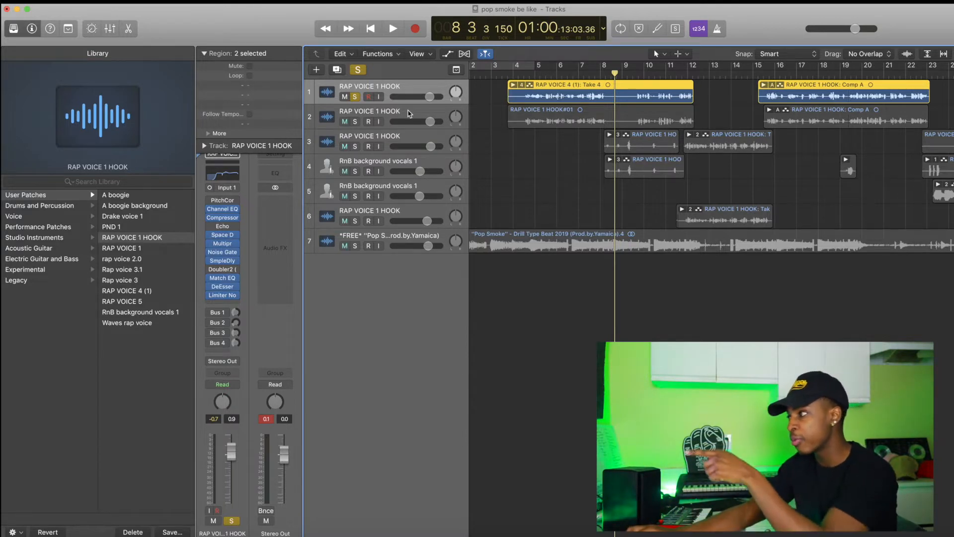
Select track 2 and play from bar 4 with only track 1 soloed.
click(439, 115)
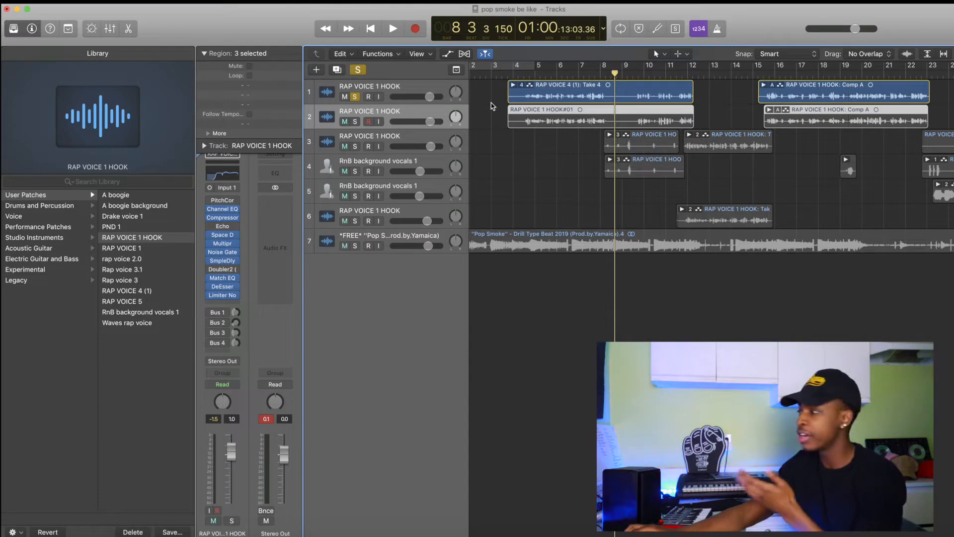
click(520, 77)
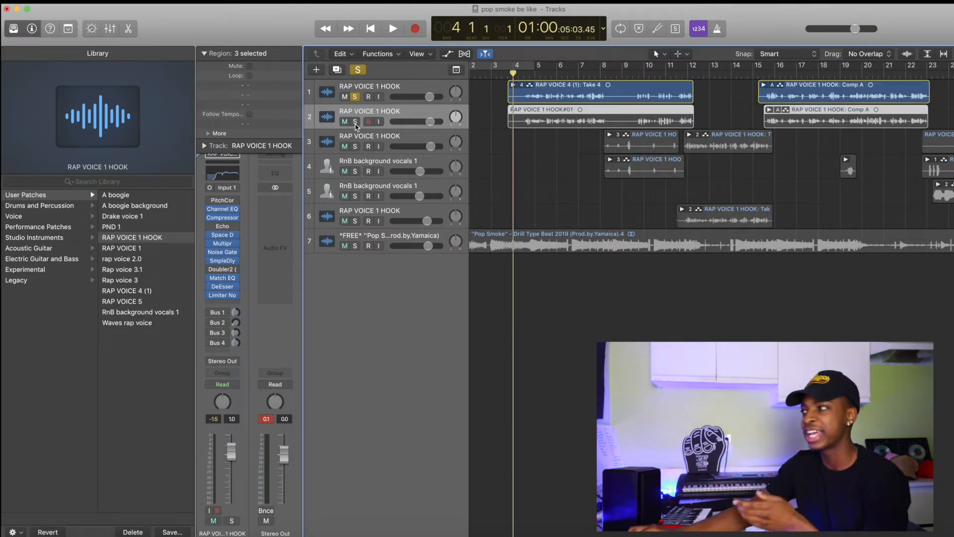
click(355, 122)
click(355, 122)
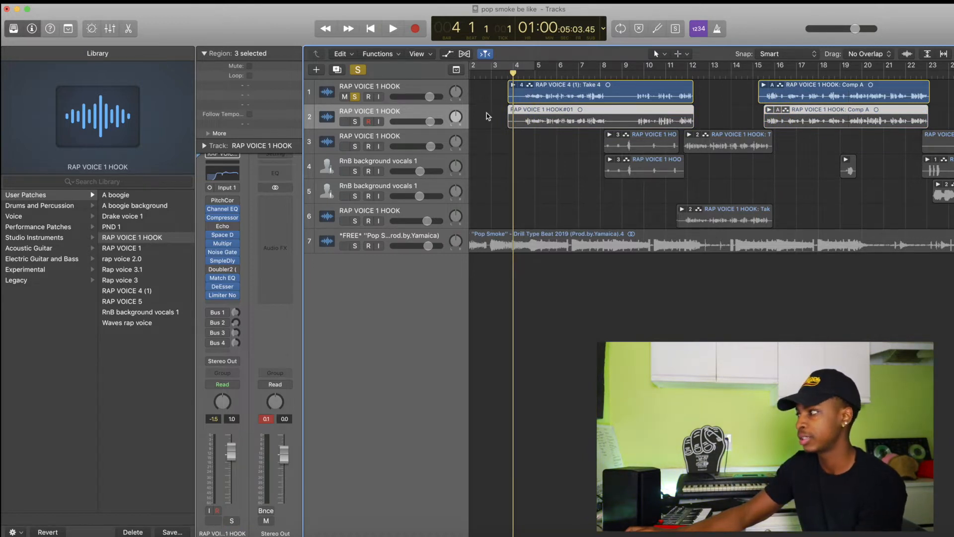
key(space)
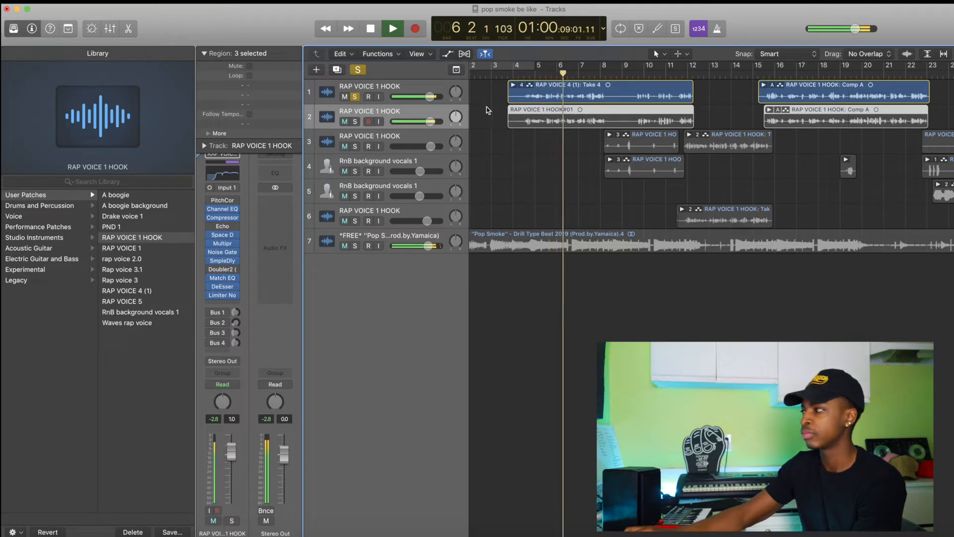
key(space)
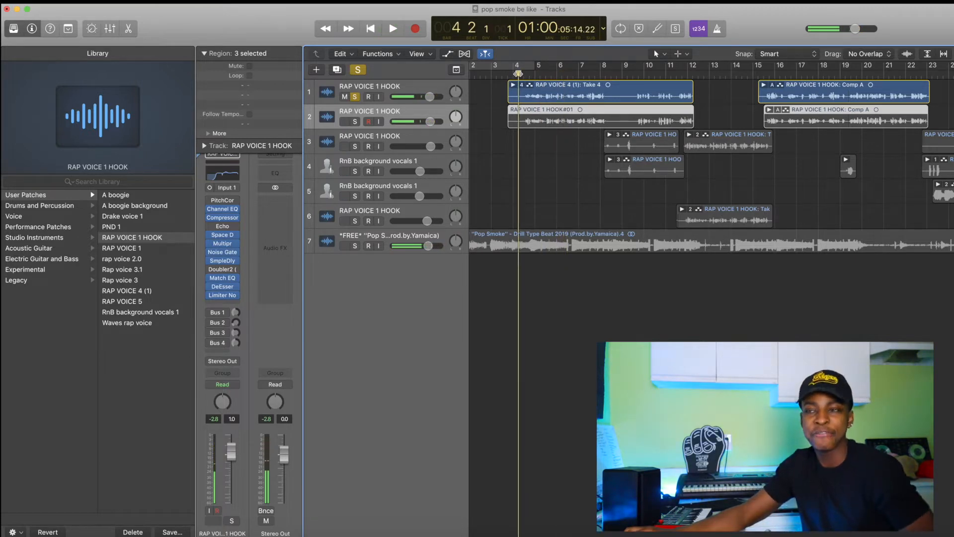
Add track 2 to the solo and play both hook layers from bar 4, beat 2.
click(355, 121)
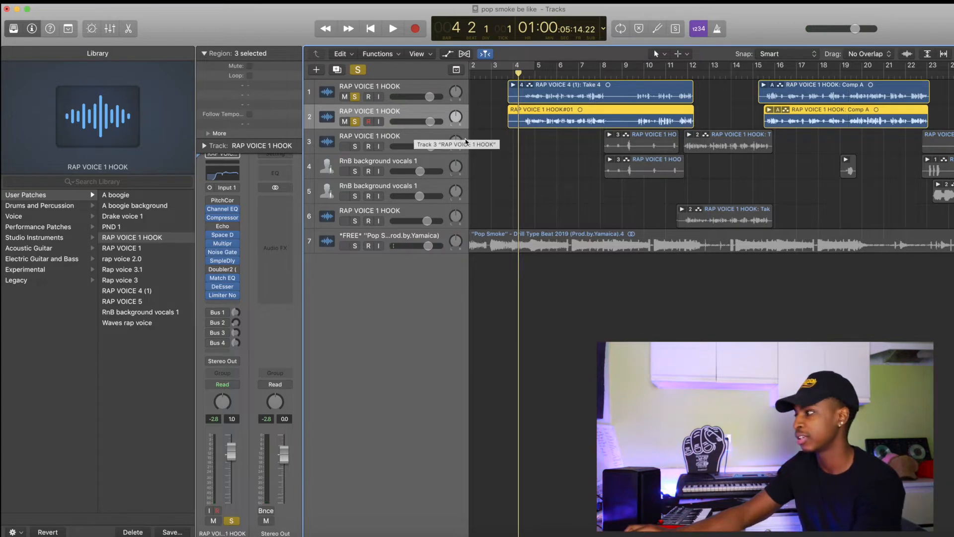
key(space)
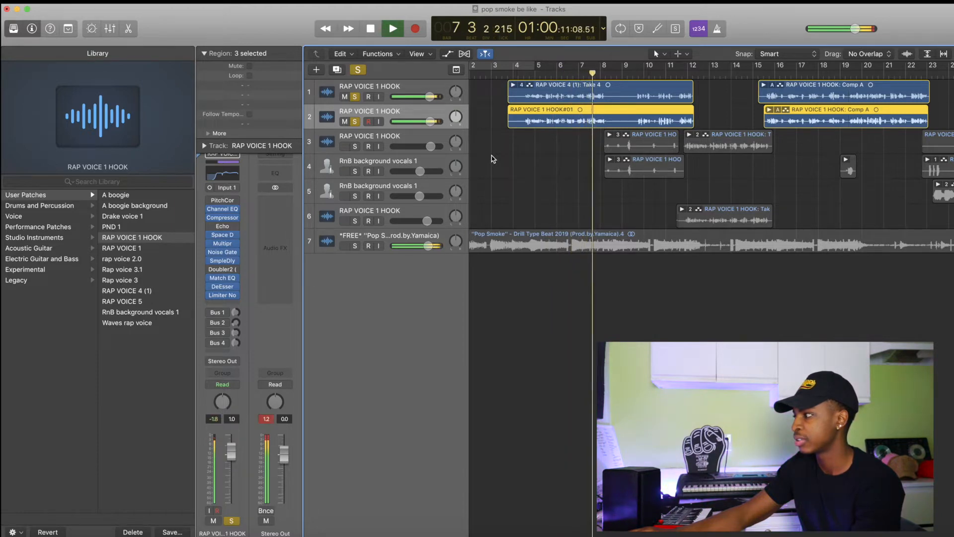
key(space)
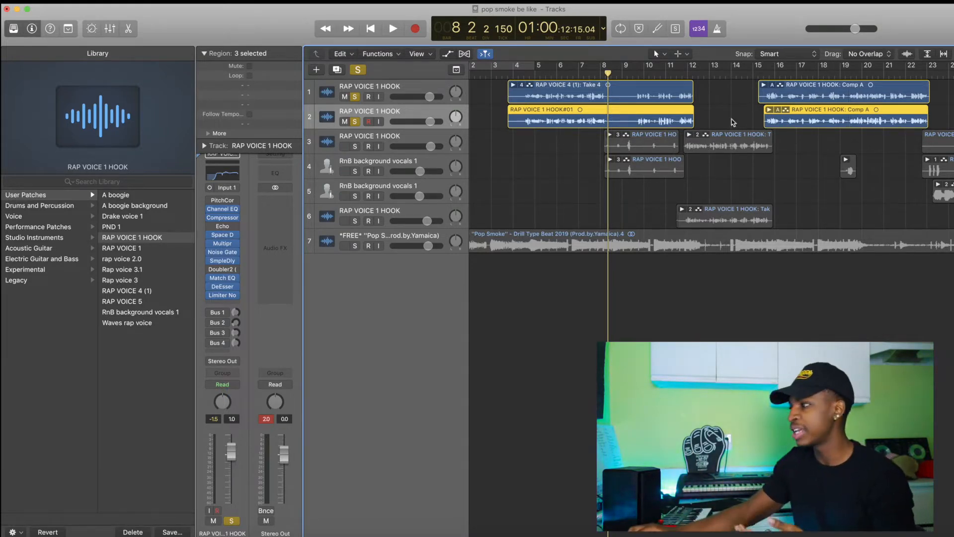
Solo the beat on track 7 with both hook tracks, play from bar 4, and clear all solos.
click(354, 246)
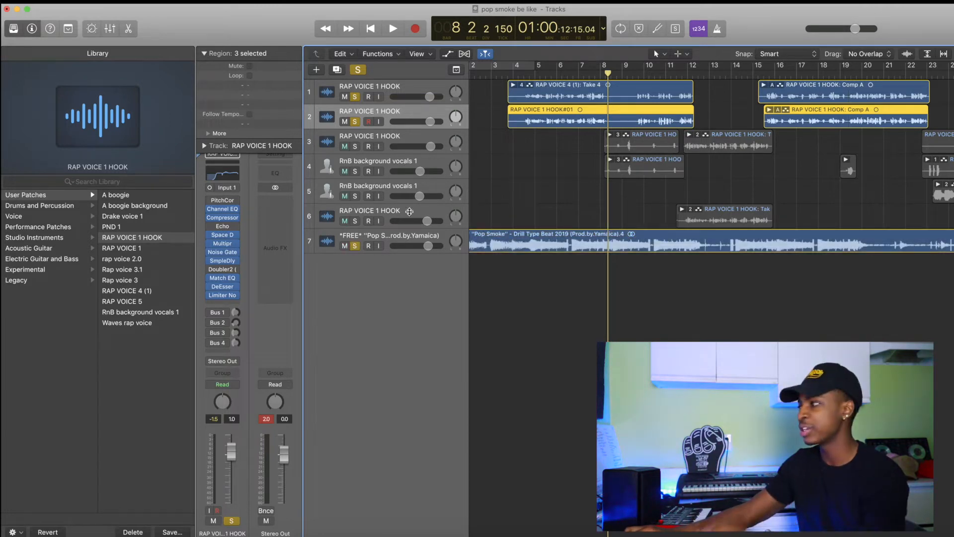
double_click(518, 77)
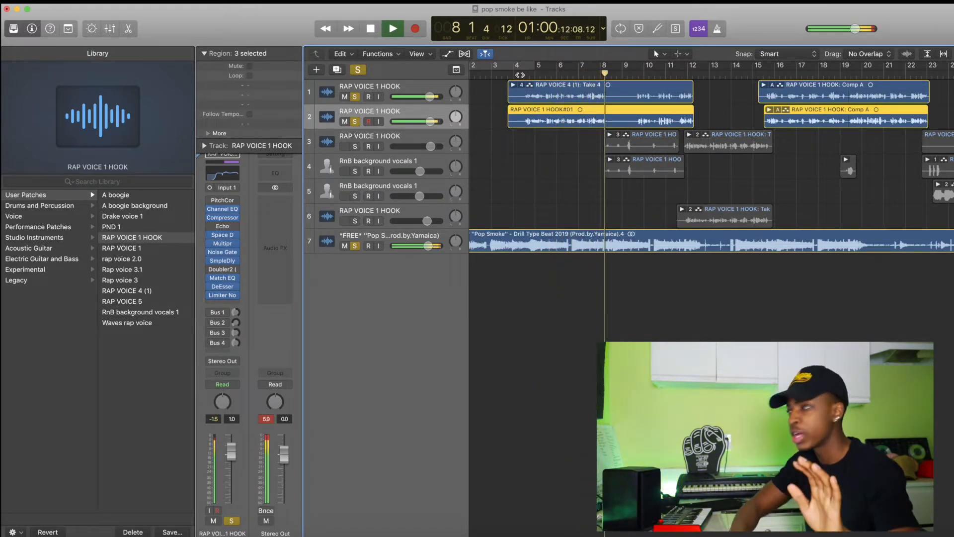
key(space)
key(ctrl+s)
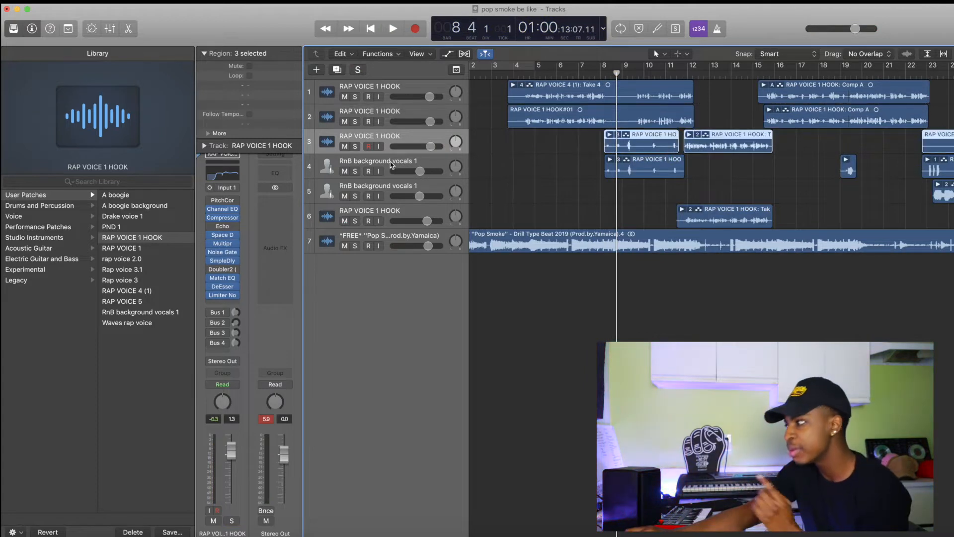
Solo the background vocals on track 4 with hook tracks 1 and 2, and play them from bar 7.
click(394, 164)
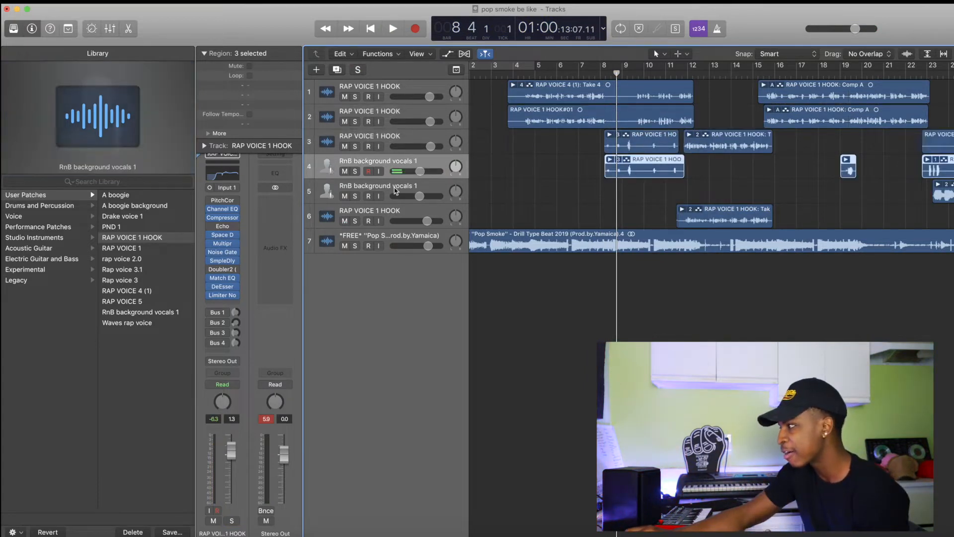
click(396, 139)
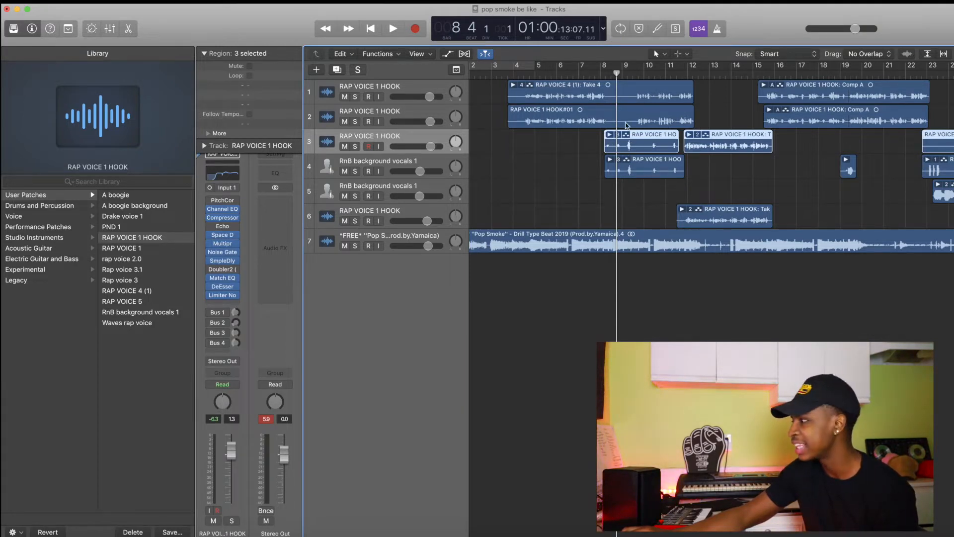
click(355, 171)
click(596, 76)
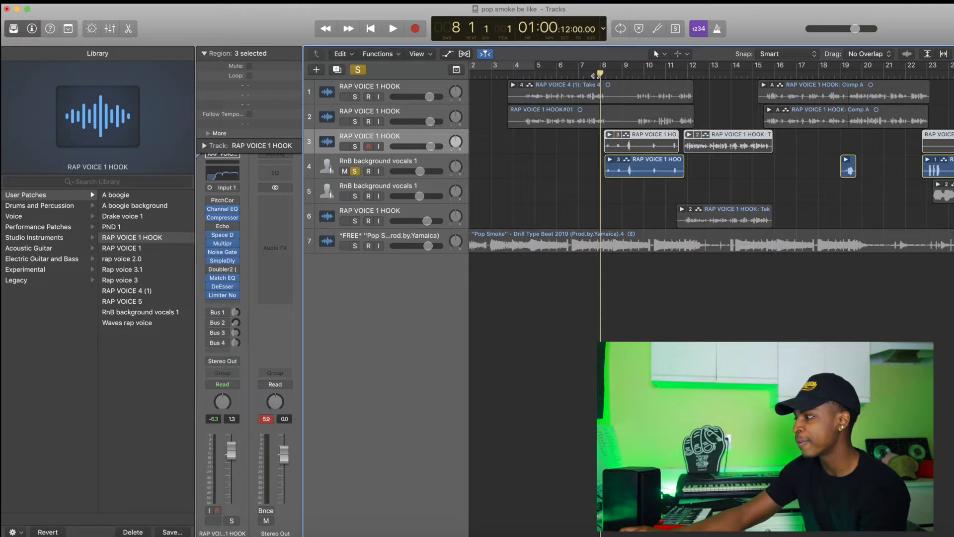
click(355, 97)
click(354, 121)
click(578, 76)
key(space)
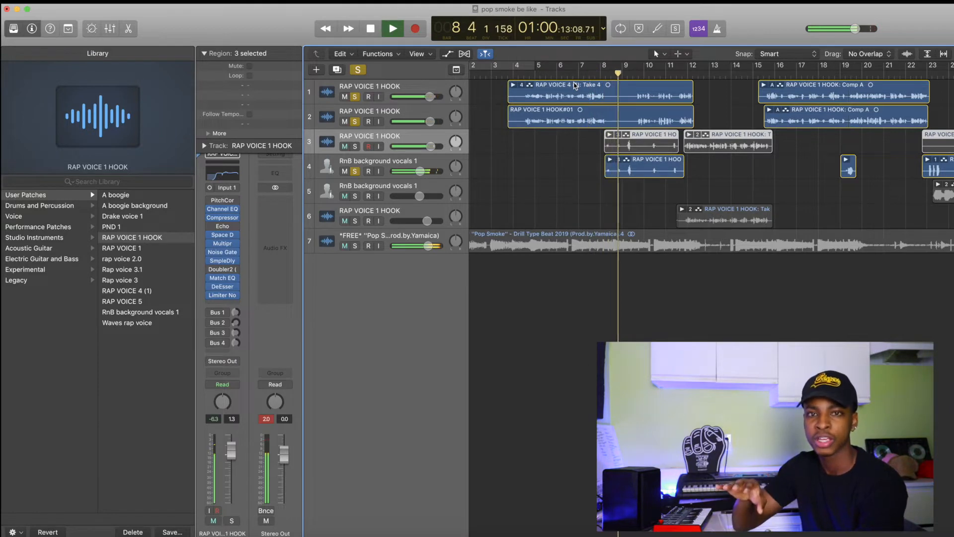
key(space)
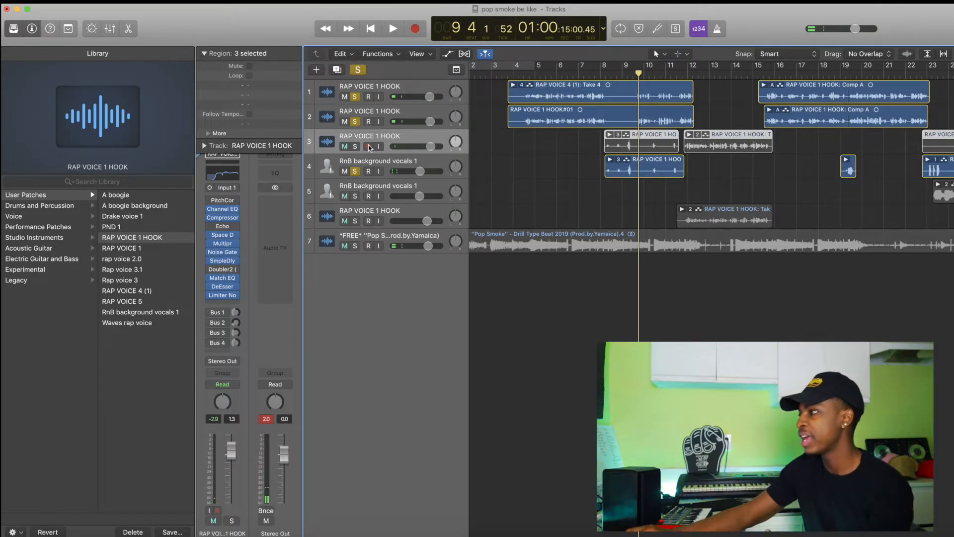
Add track 3 to the soloed vocals and play the stack from bar 8.
click(356, 146)
click(599, 74)
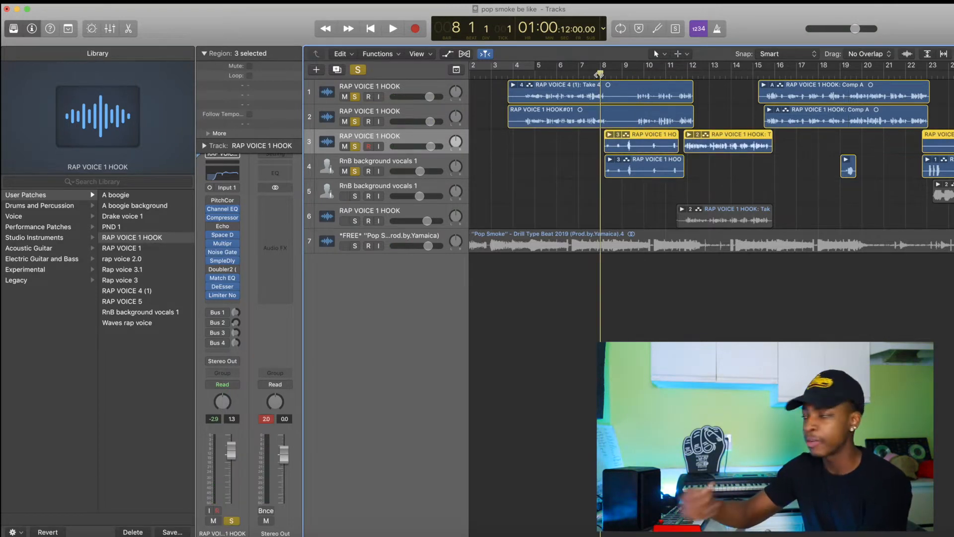
key(space)
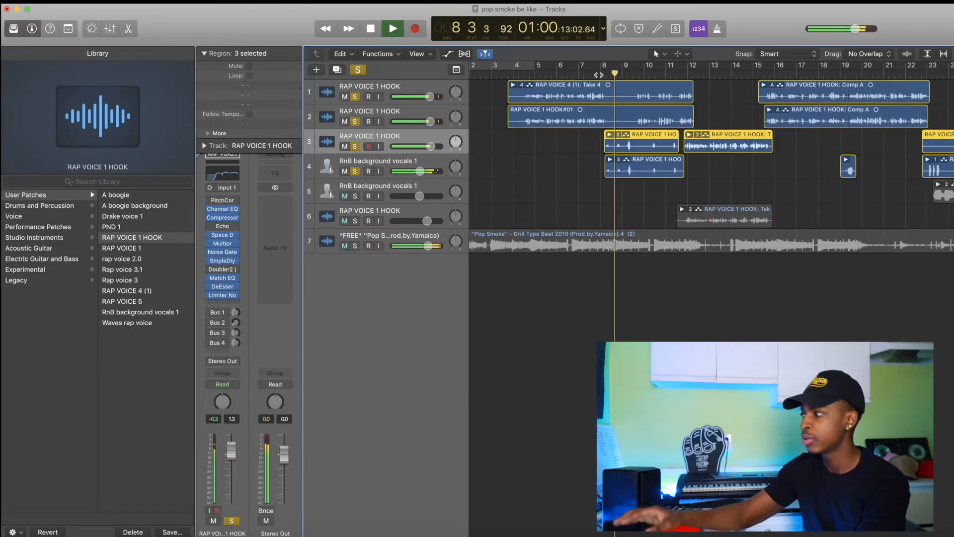
key(space)
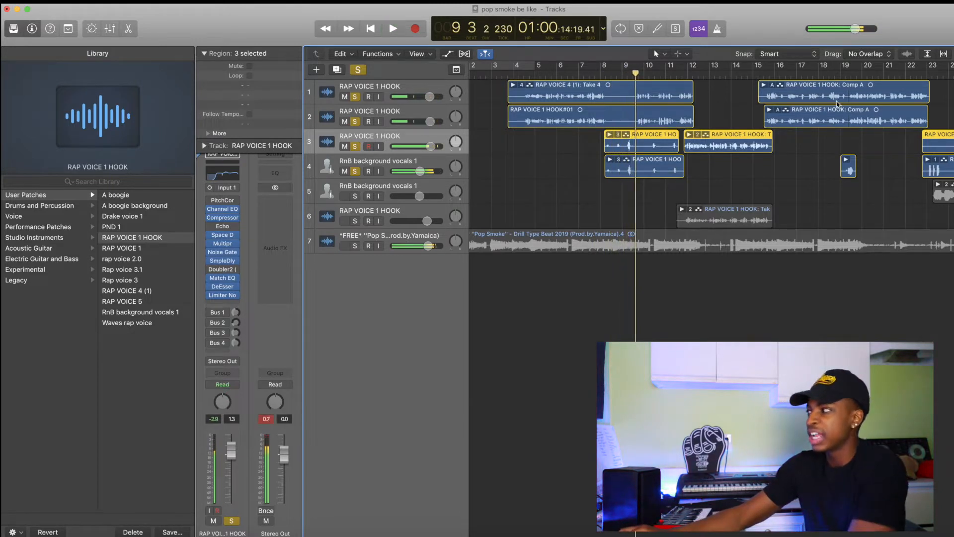
Add track 6 to the solo, play the vocals from bar 11, beat 4, and clear all solos.
click(685, 74)
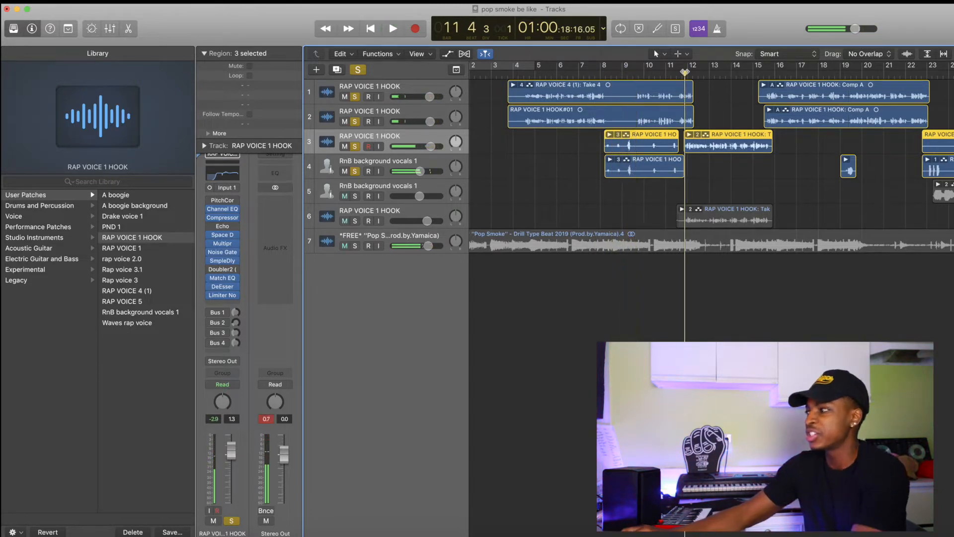
click(356, 221)
key(space)
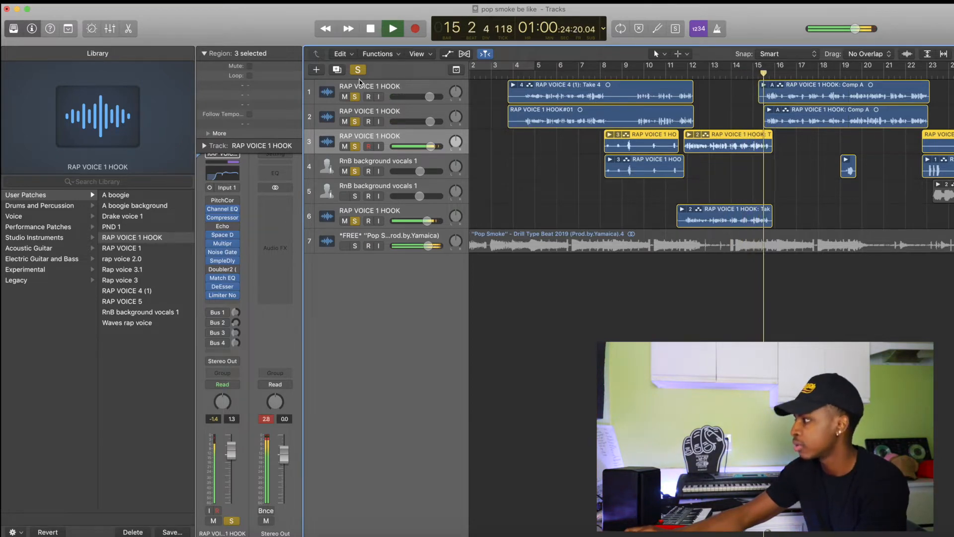
key(space)
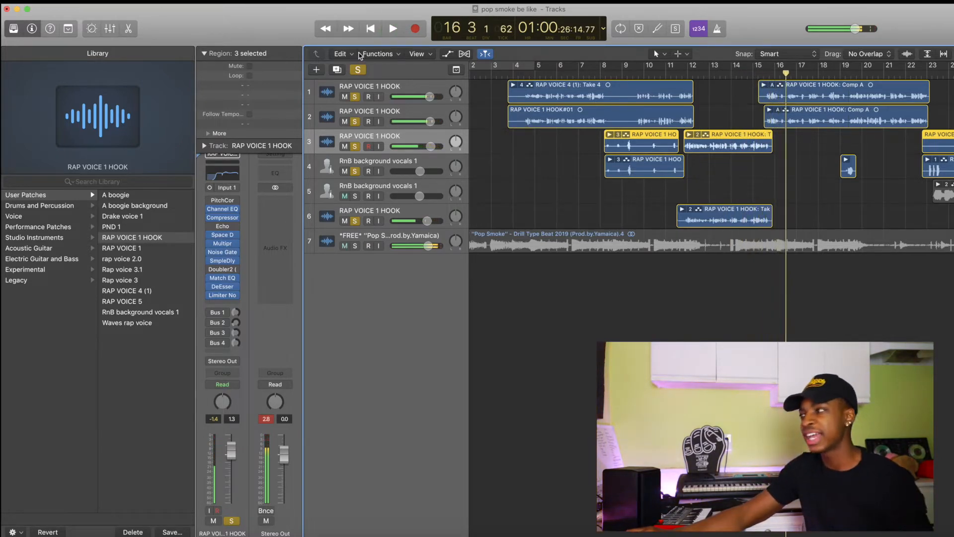
click(358, 70)
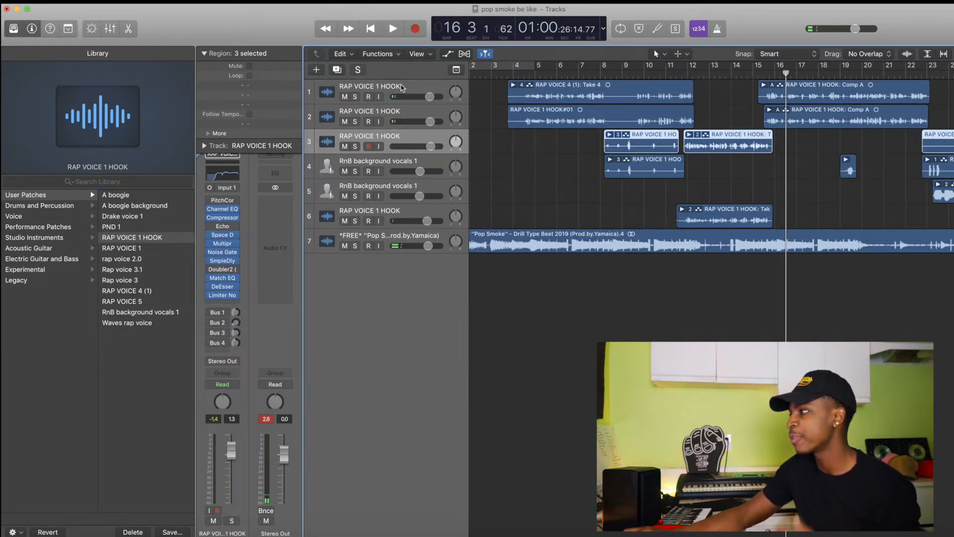
Select track 1, collapse its region parameters, and examine its audio effects chain from PitchCor to Limiter.
click(402, 88)
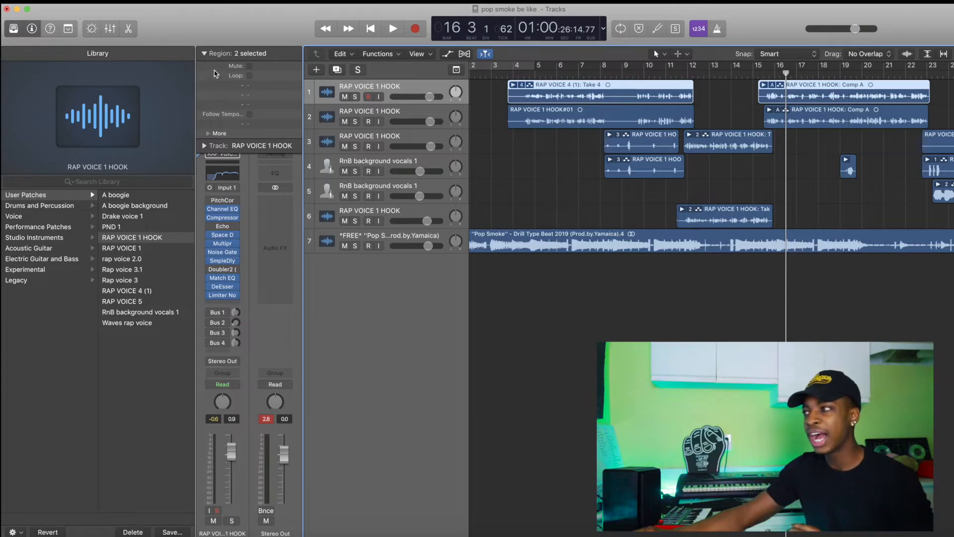
click(204, 54)
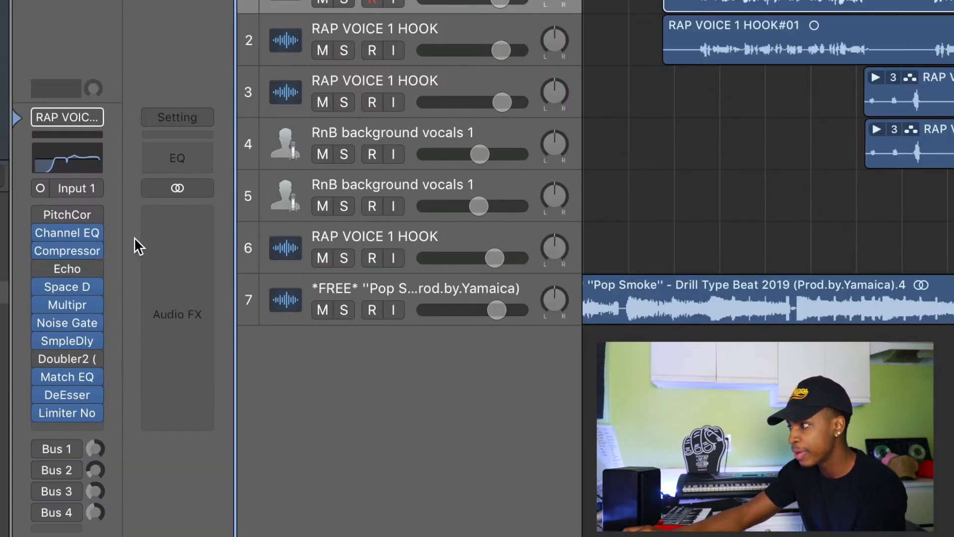
mouse_move(82, 305)
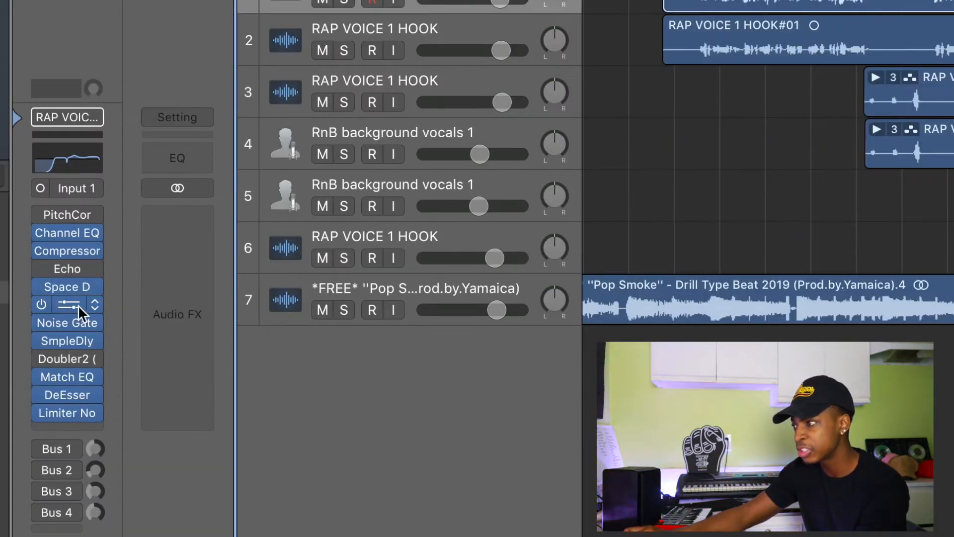
mouse_move(88, 321)
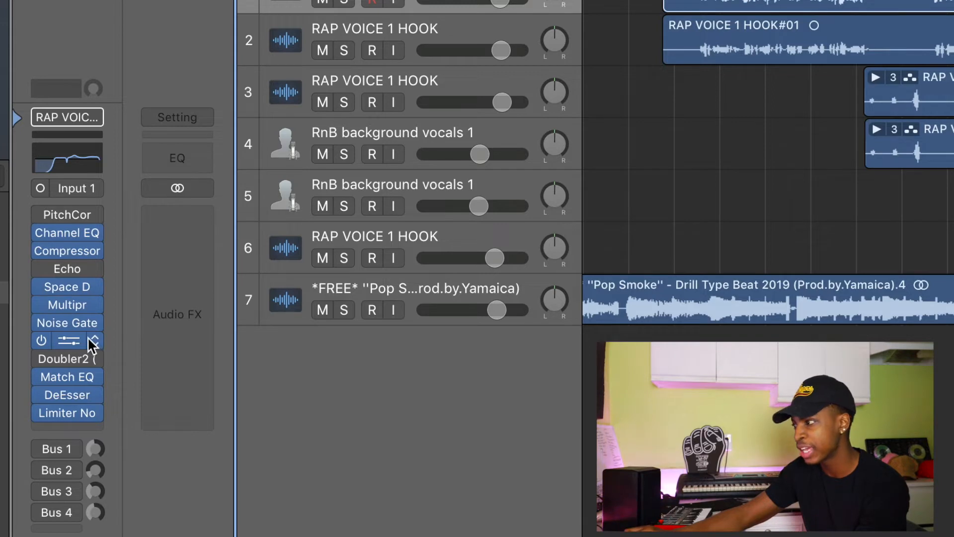
drag(95, 376, 94, 403)
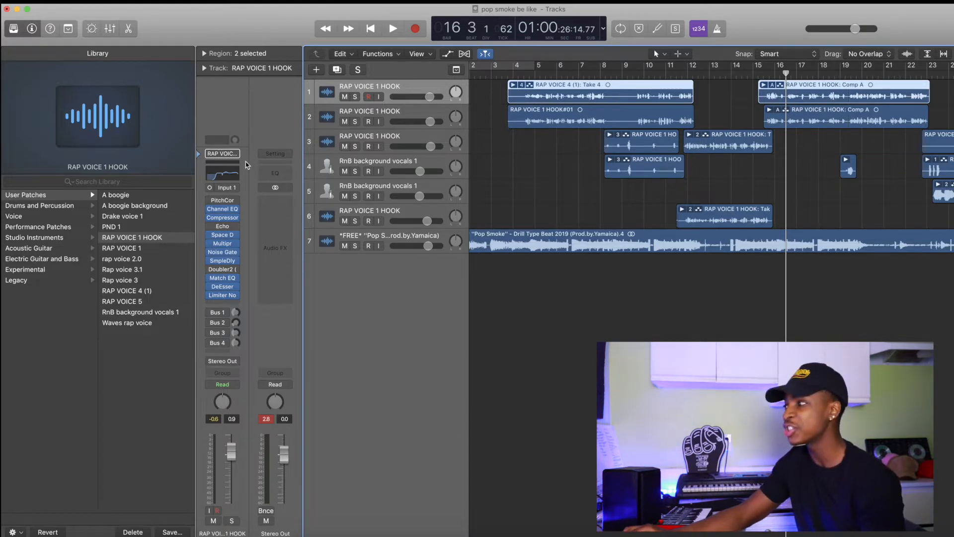
Solo track 1 with the playhead at bar 4, beat 3, and bypass its active effects from Channel EQ to Limiter.
click(354, 96)
click(523, 73)
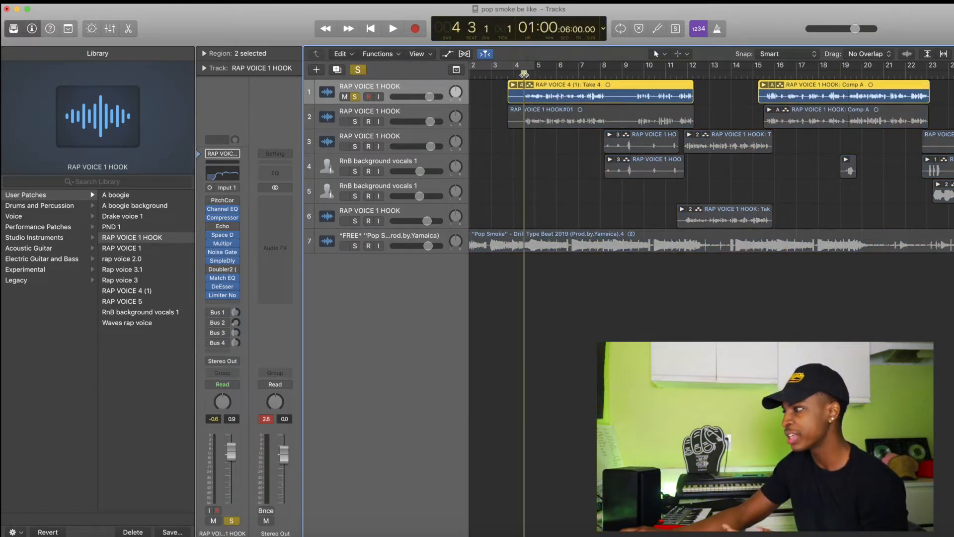
click(210, 209)
click(209, 217)
click(210, 235)
click(209, 243)
click(210, 252)
click(210, 261)
click(210, 269)
click(210, 277)
click(210, 286)
click(210, 296)
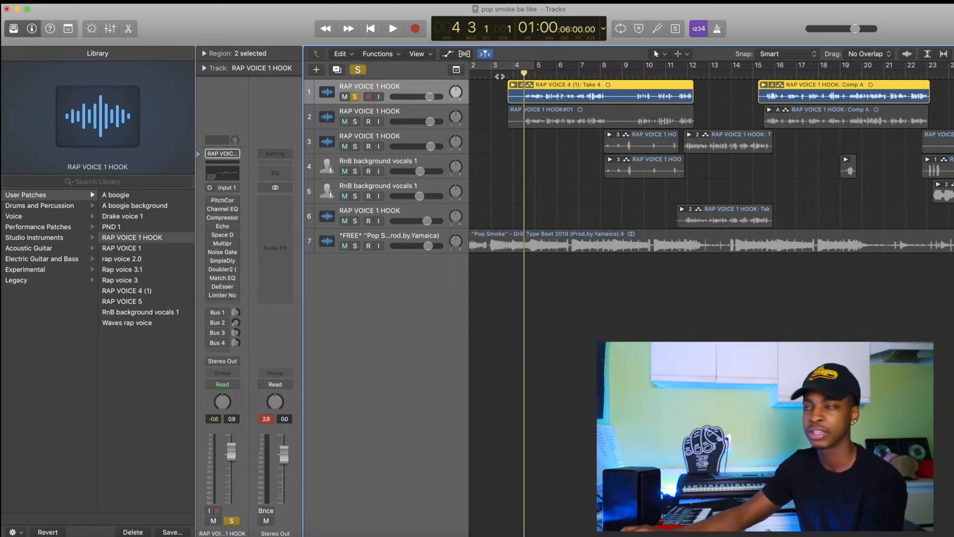
Play the unprocessed vocal, re-enable its bypassed effects except Match EQ, and clear the solo.
key(space)
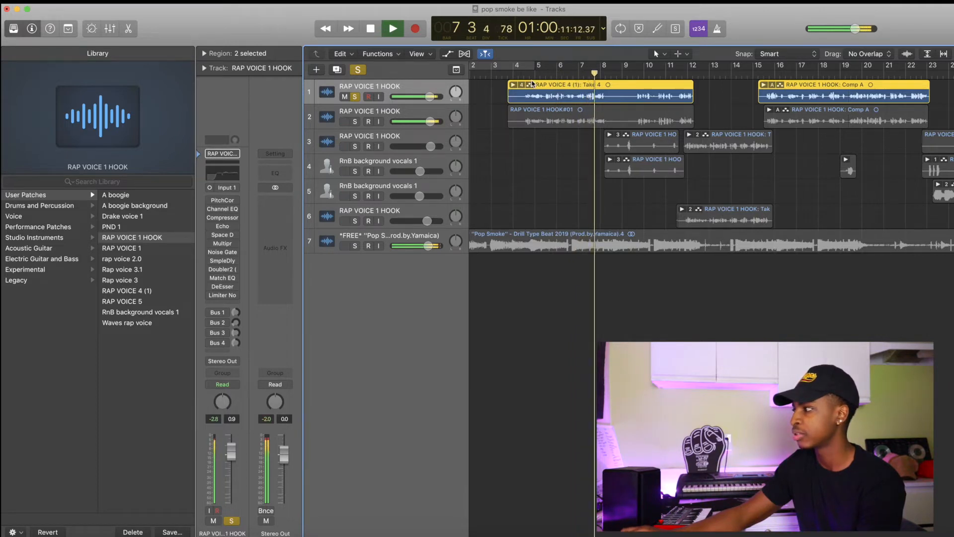
key(space)
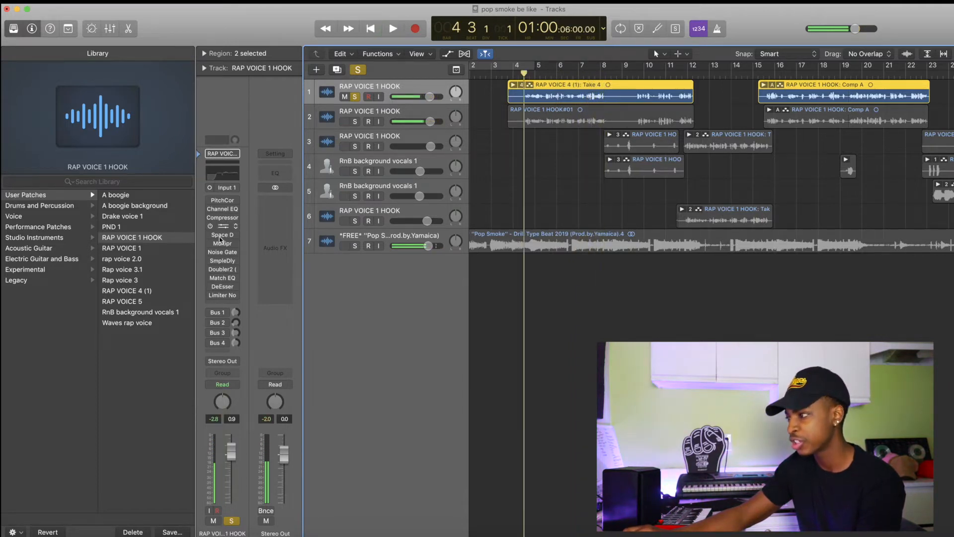
drag(210, 288, 212, 220)
key(s)
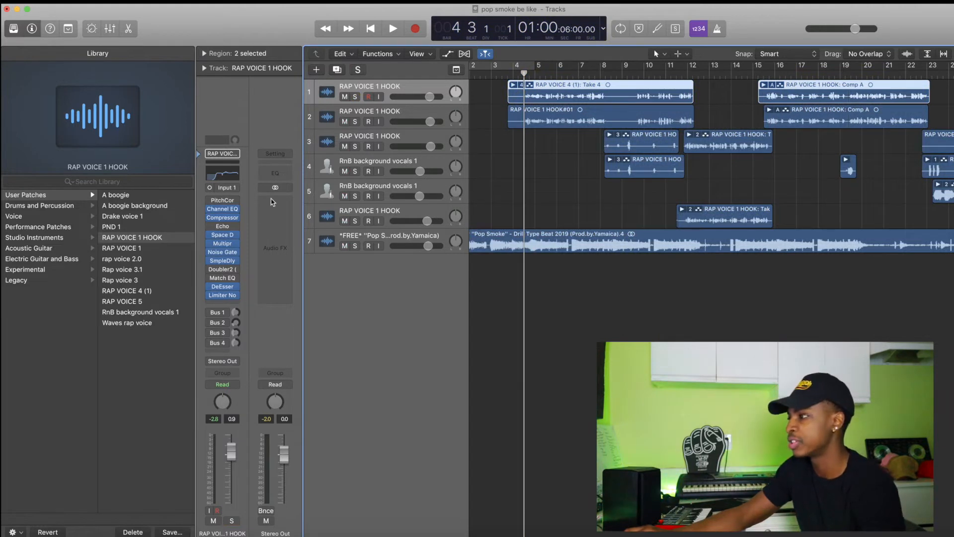
Review the Channel EQ curve and the Compressor settings on the lead vocal of track 1.
click(222, 208)
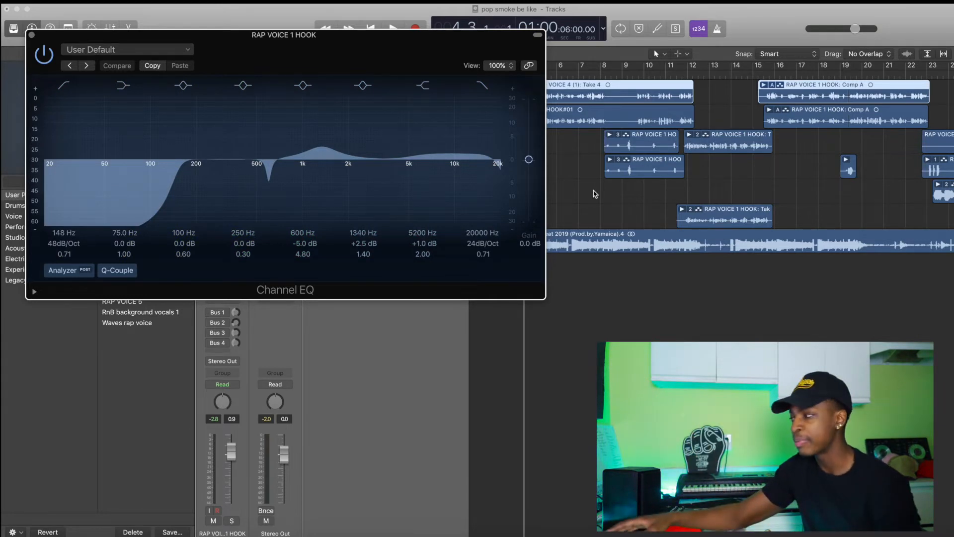
click(32, 37)
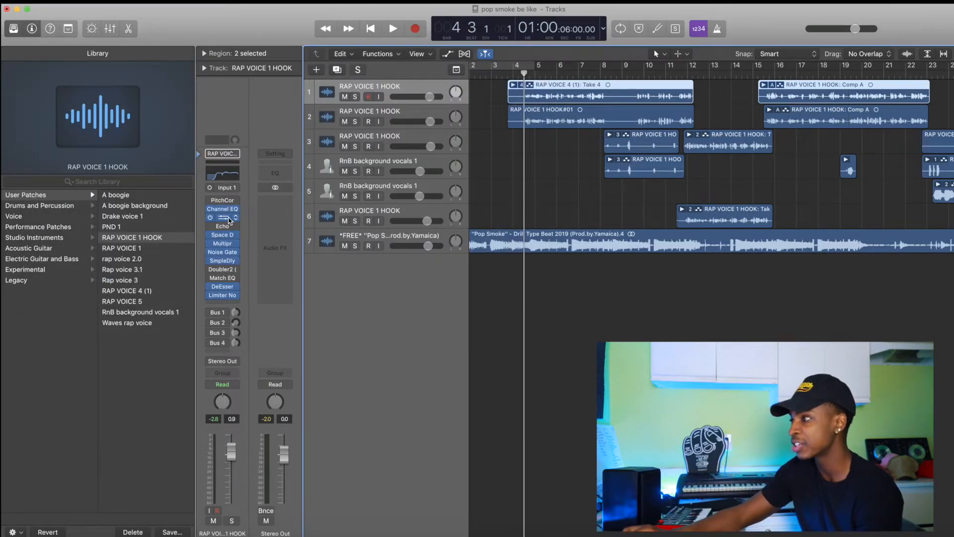
click(223, 218)
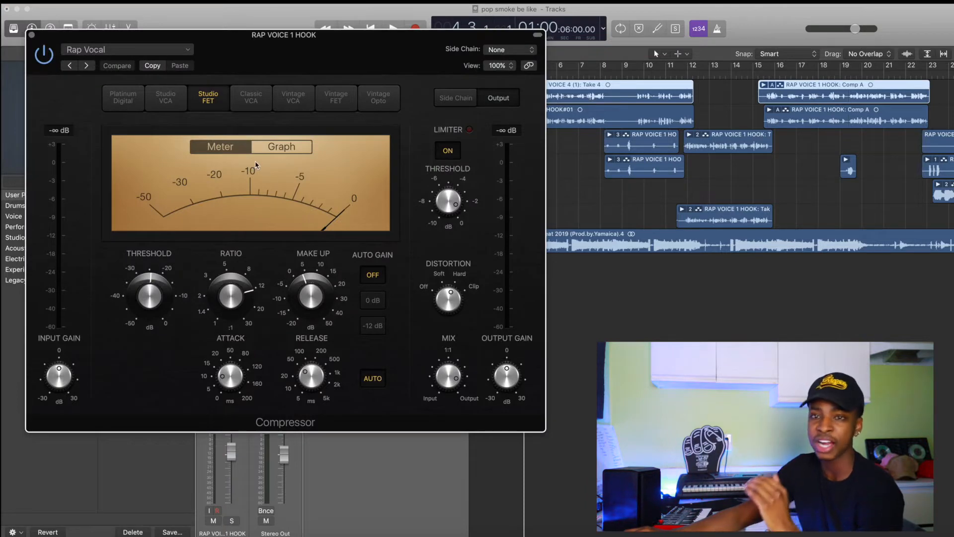
drag(32, 38, 237, 114)
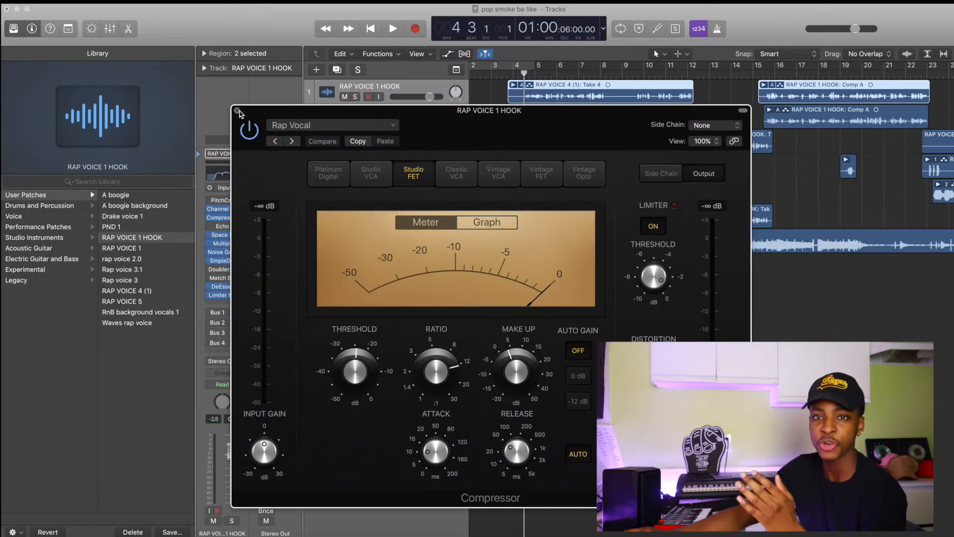
click(237, 110)
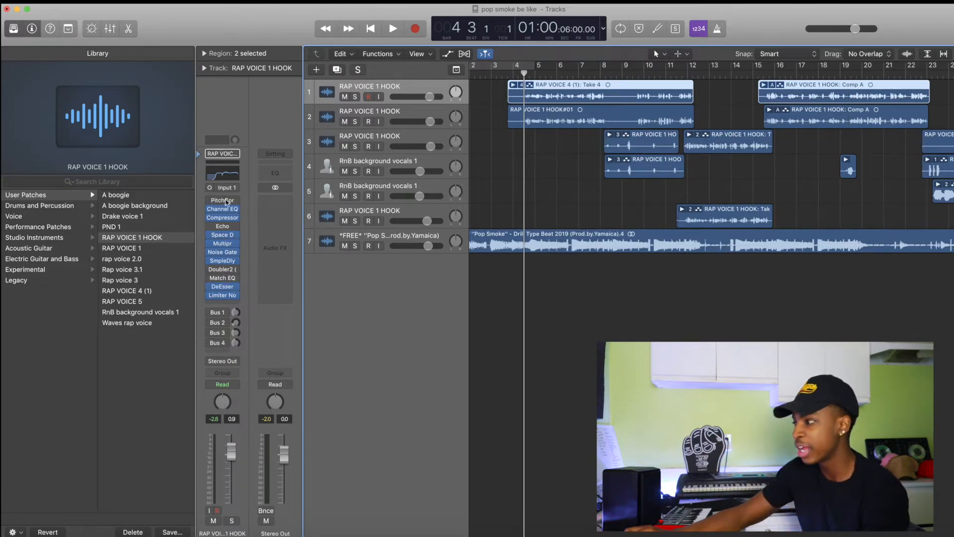
Locate the Compressor among the Dynamics plug-ins and find Rap Vocal in its Voice presets, keeping the current setting.
click(224, 291)
mouse_move(245, 398)
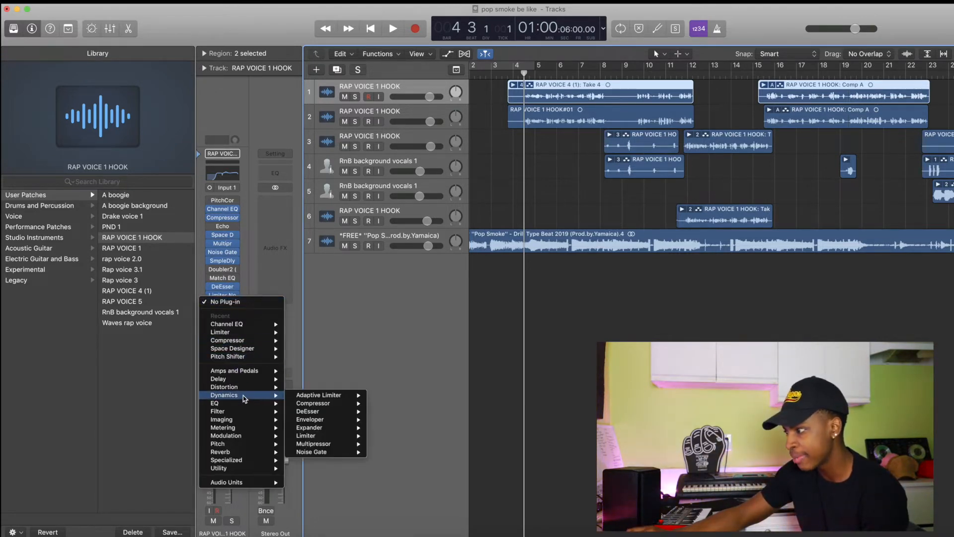
mouse_move(318, 403)
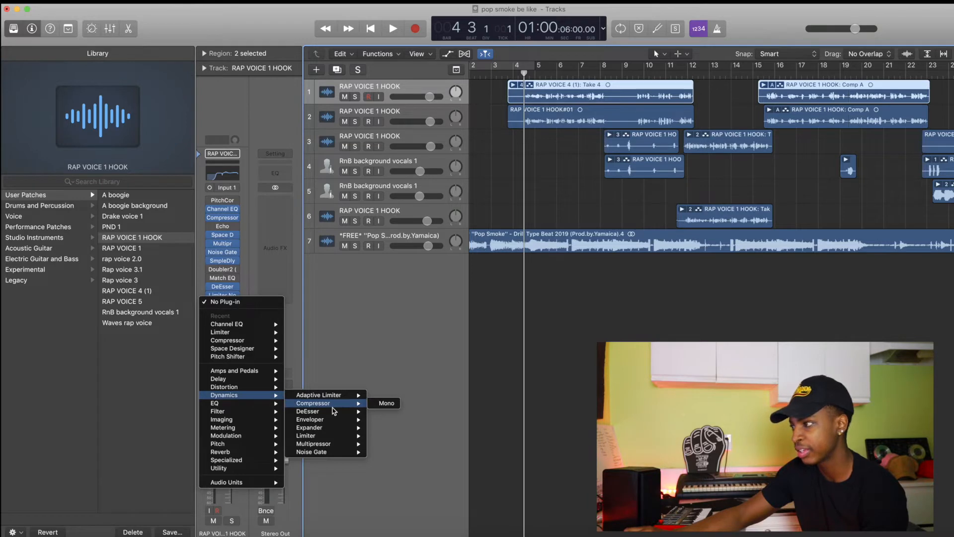
click(386, 403)
click(312, 127)
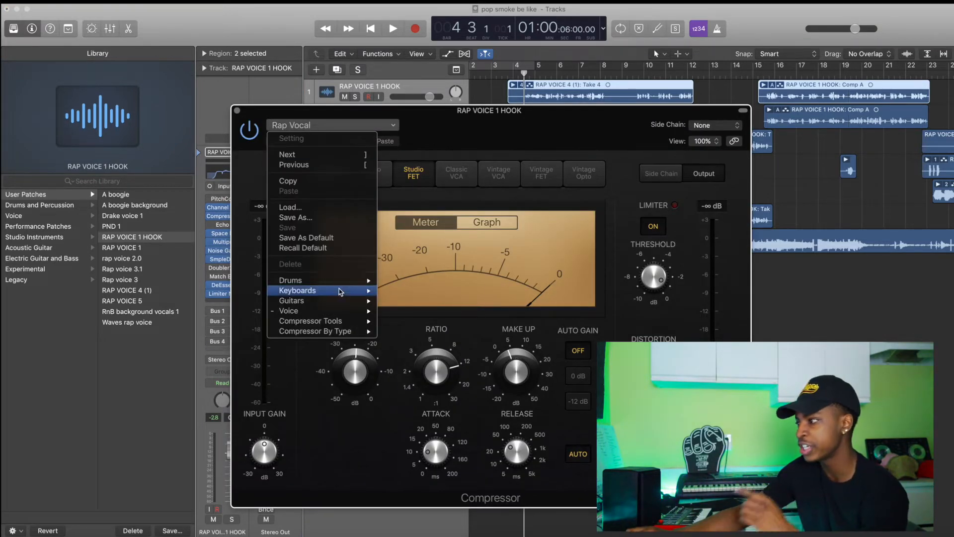
mouse_move(328, 312)
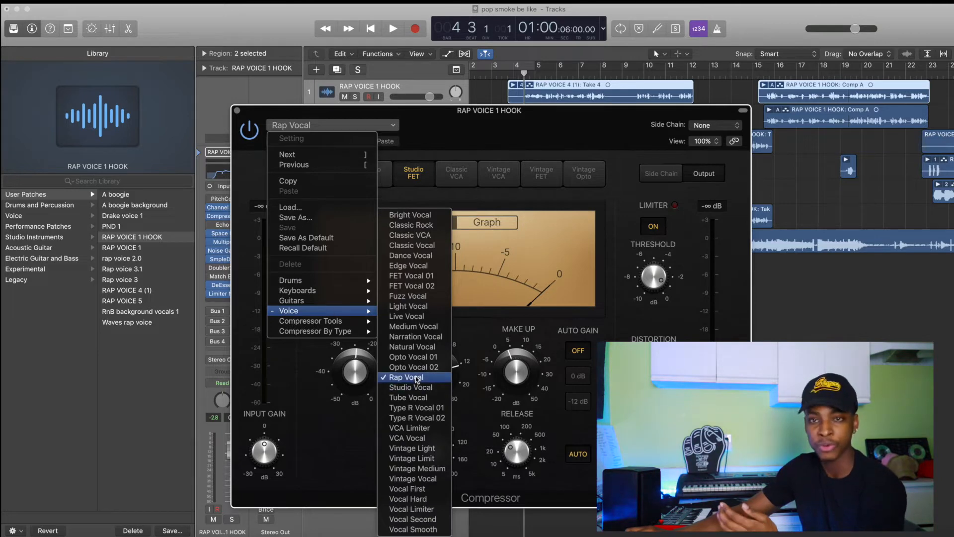
click(521, 144)
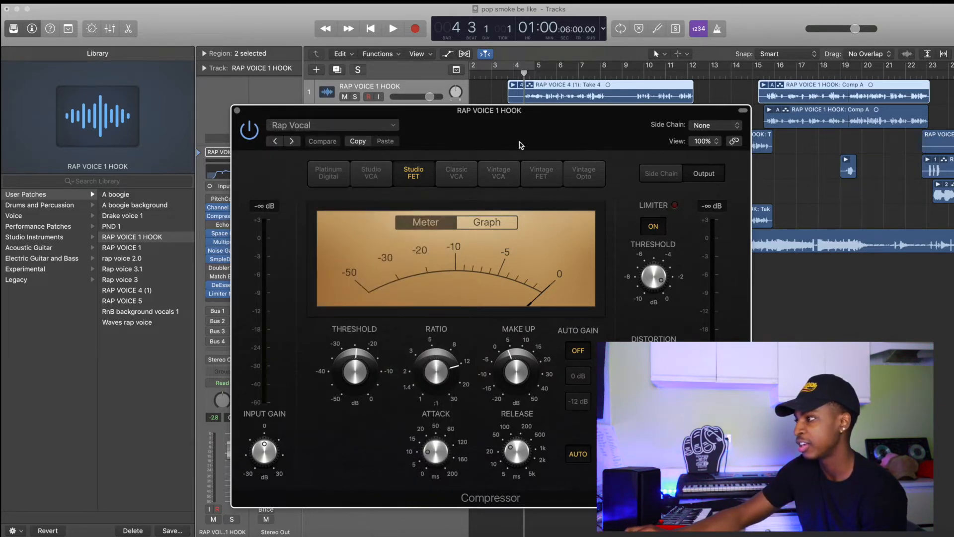
click(237, 111)
Open Space Designer on the lead vocal, solo the track, and play it while raising the reverb output to -6.4 dB.
click(224, 234)
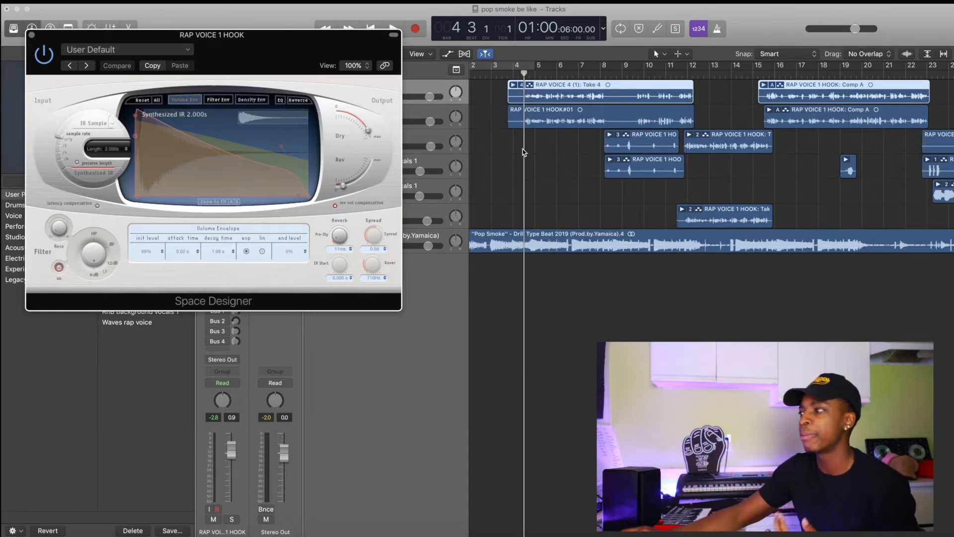
drag(340, 60, 356, 175)
key(s)
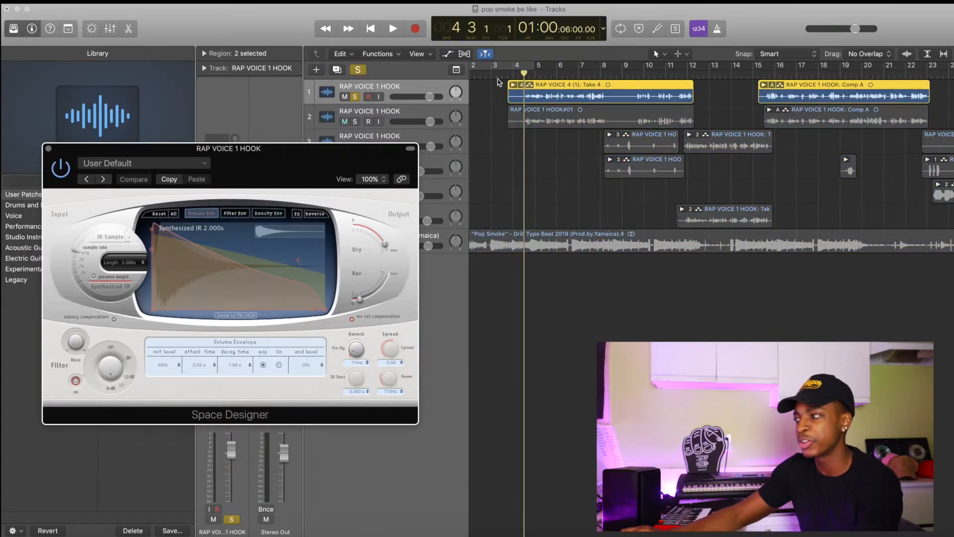
key(space)
drag(358, 302, 379, 289)
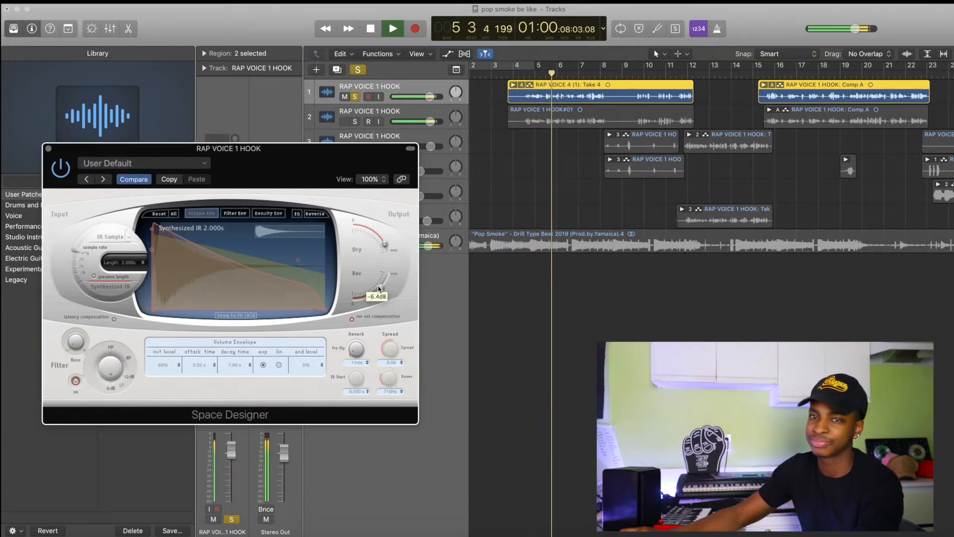
key(space)
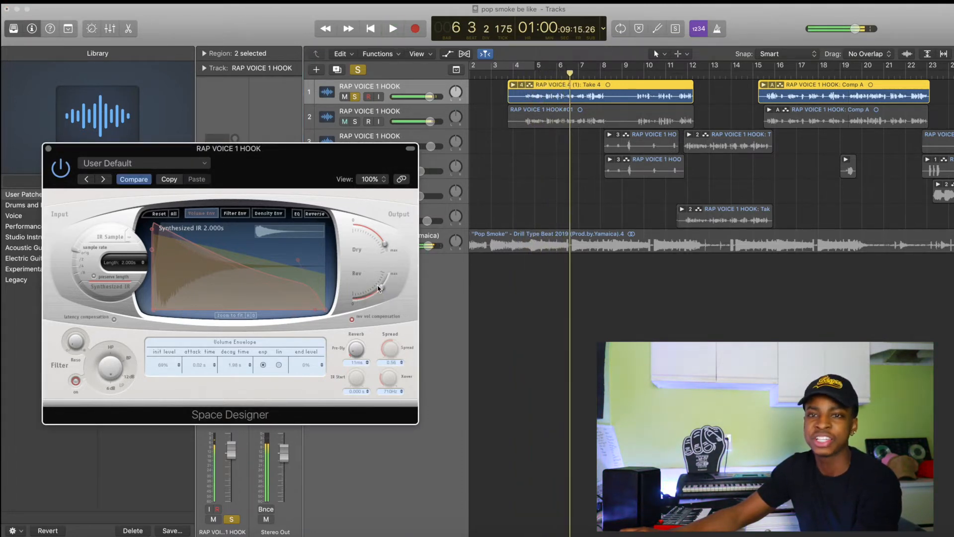
Turn the Space Designer reverb output back down, close the plug-in, and clear the solo.
drag(378, 290, 360, 304)
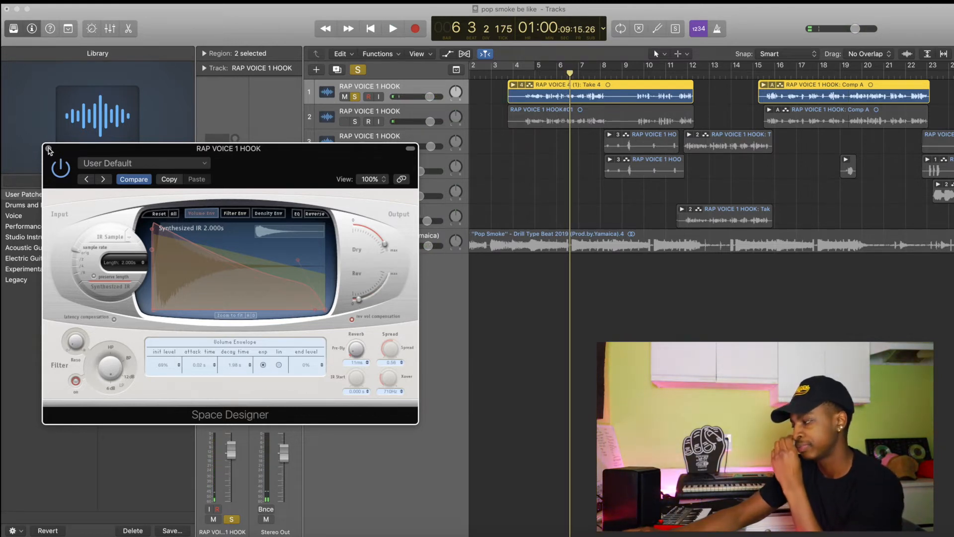
key(v)
key(s)
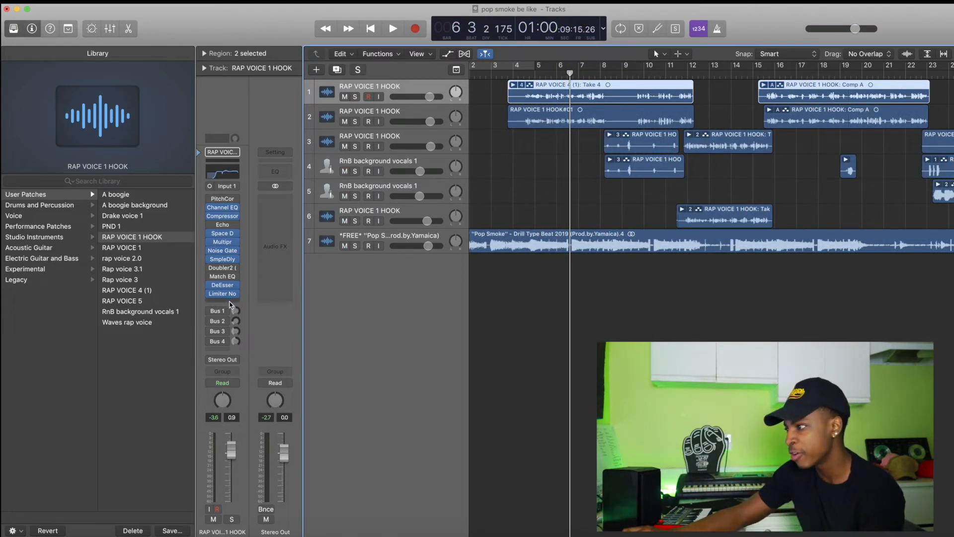
Look up the Reverb category among the available plug-ins and review the lead vocal's Multipressor settings.
click(222, 301)
mouse_move(250, 390)
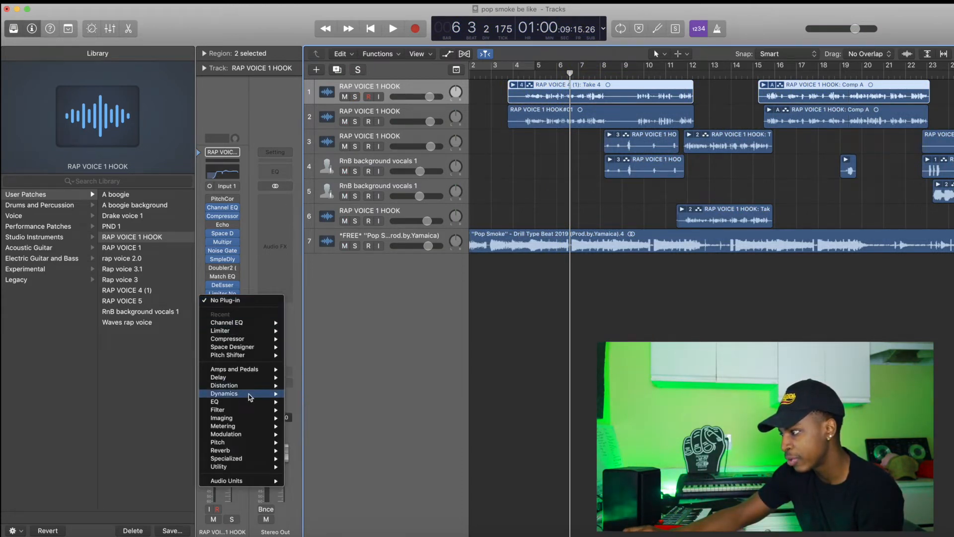
mouse_move(240, 451)
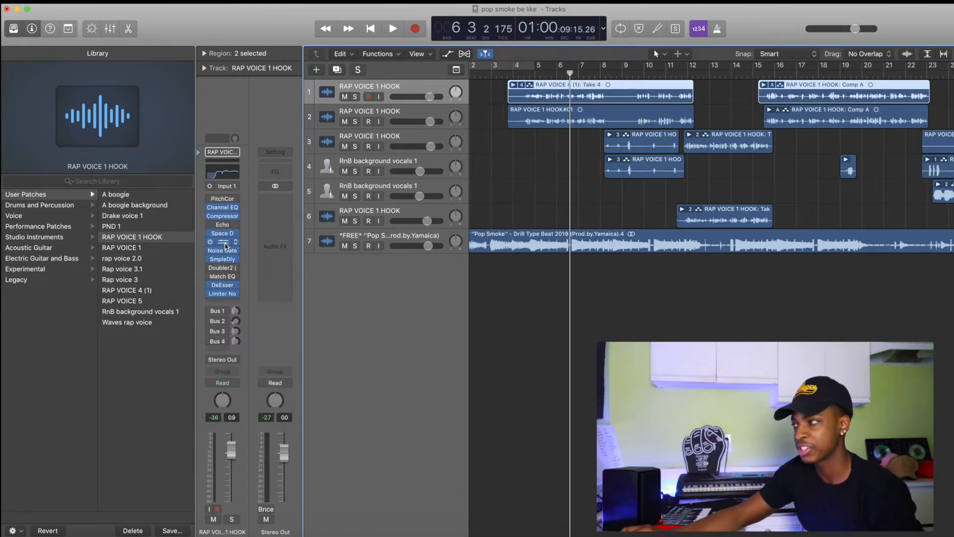
click(224, 243)
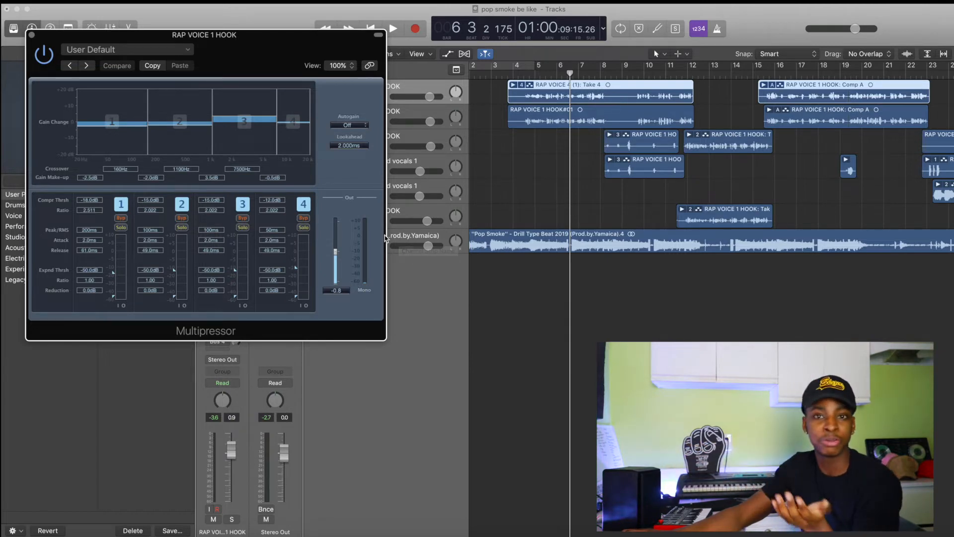
key(v)
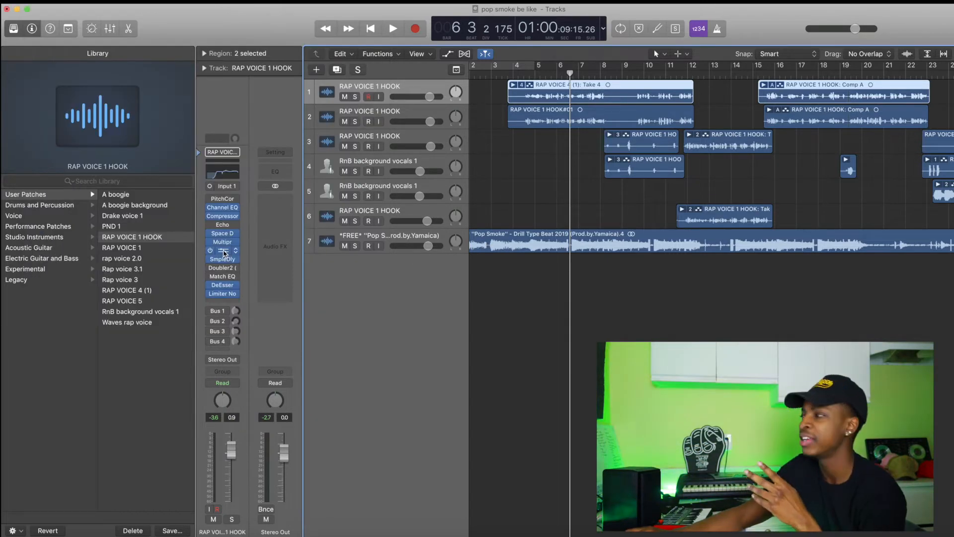
Set the lead vocal's Noise Gate threshold to -18 dB and check its preset list, keeping Backing Vocal Gate.
click(223, 251)
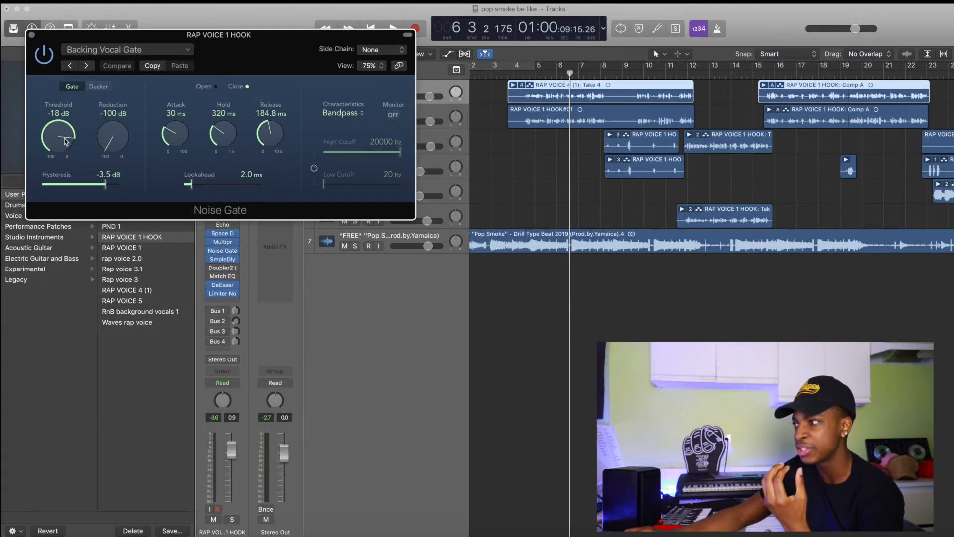
drag(68, 137, 69, 141)
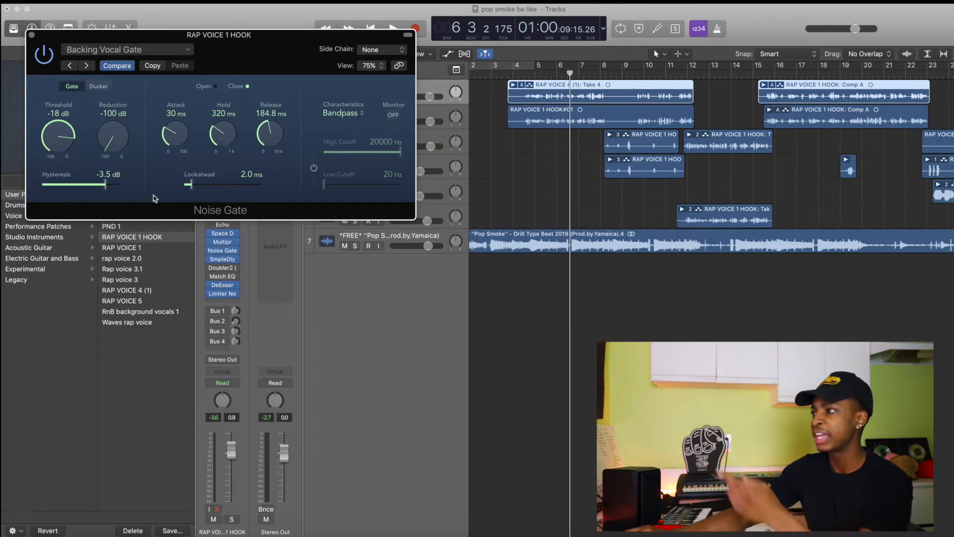
click(133, 49)
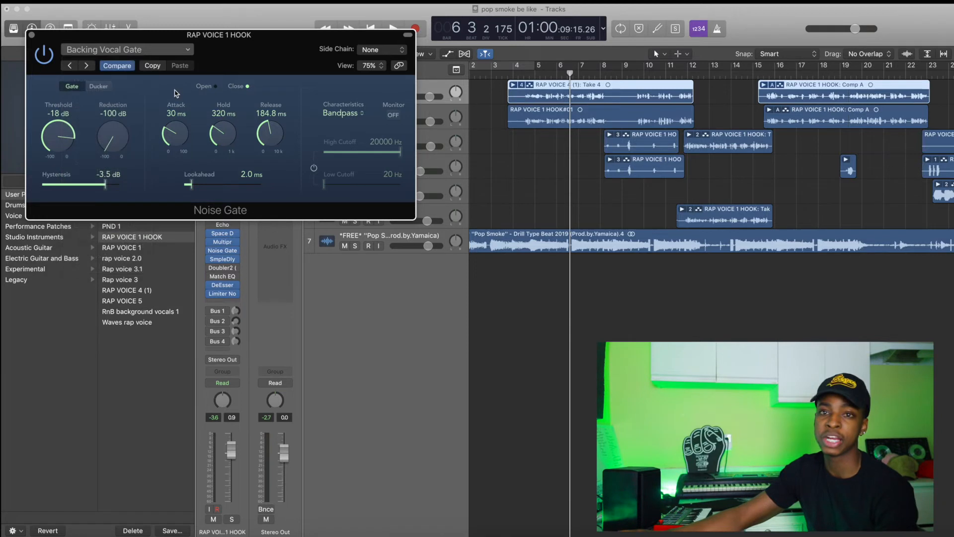
click(149, 92)
click(31, 34)
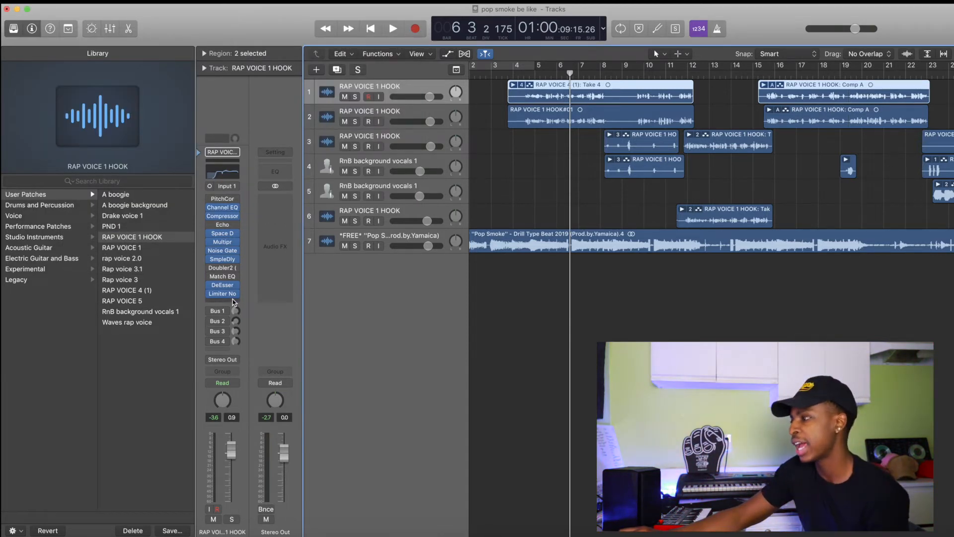
Review the lead vocal's Sample Delay settings and look through the Dynamics and Delay plug-in categories.
click(224, 259)
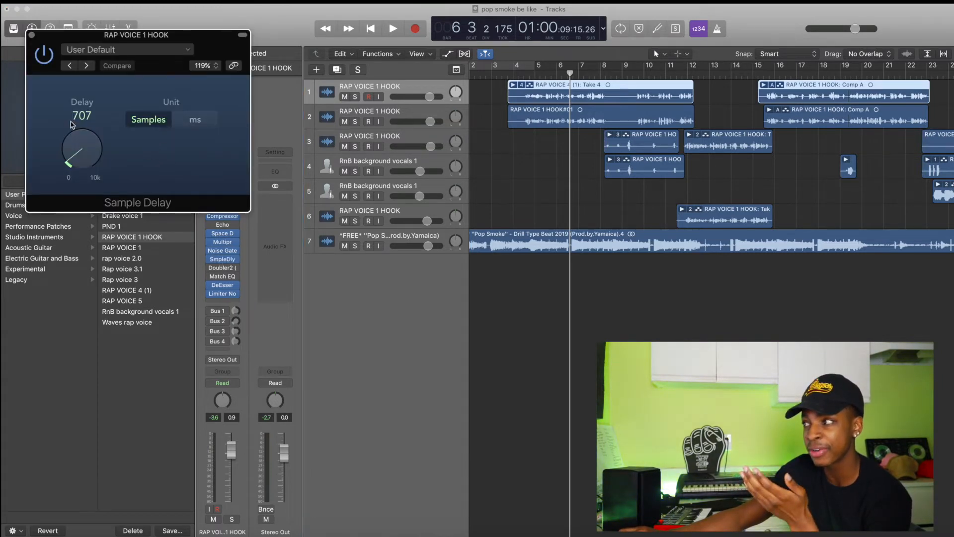
click(32, 35)
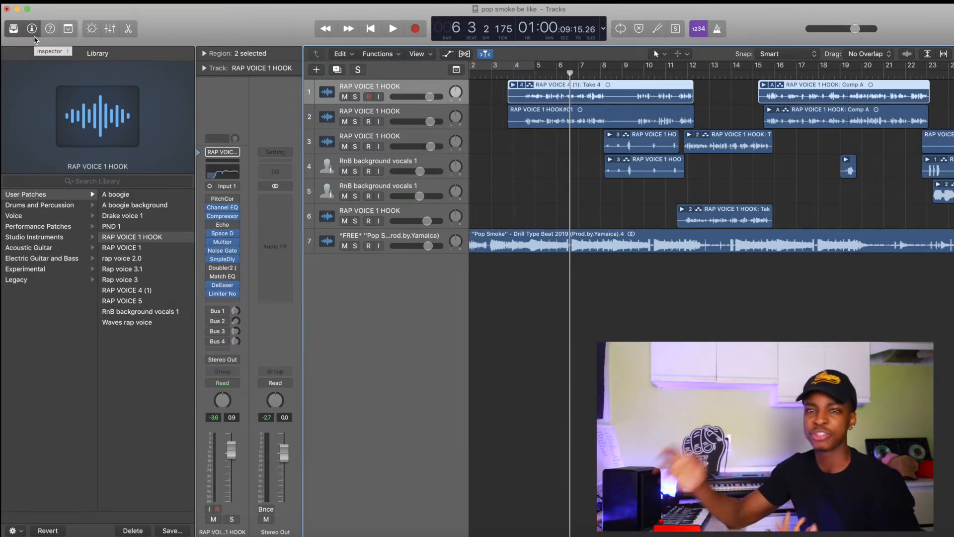
click(222, 300)
mouse_move(223, 393)
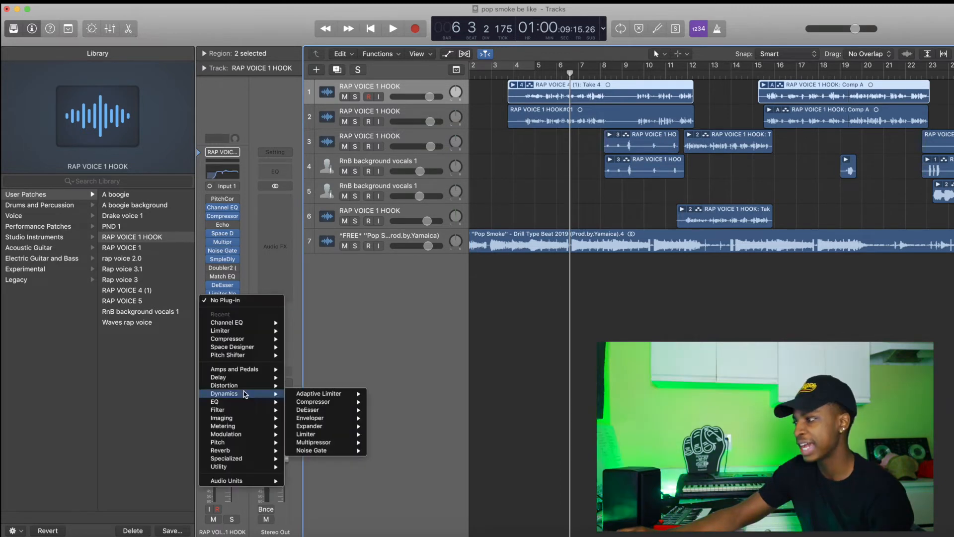
mouse_move(336, 450)
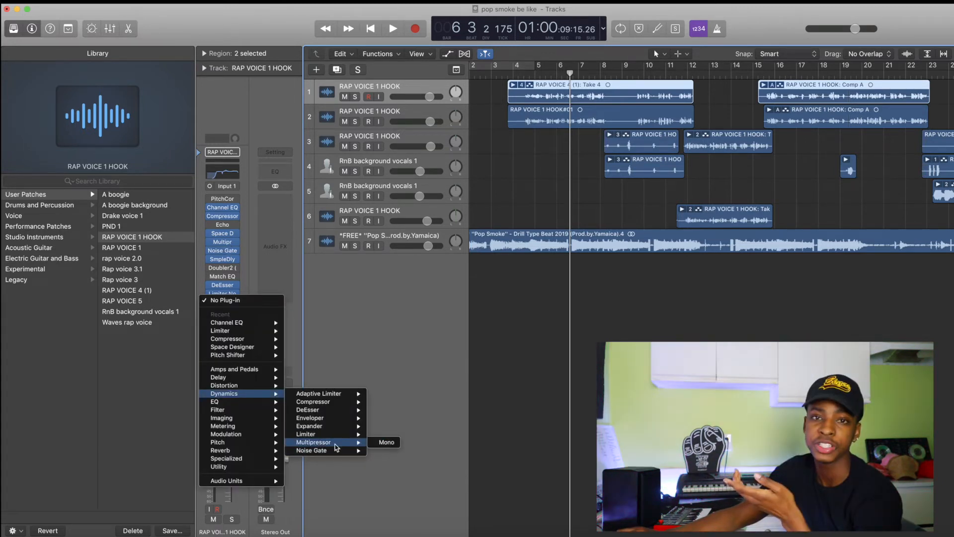
mouse_move(252, 379)
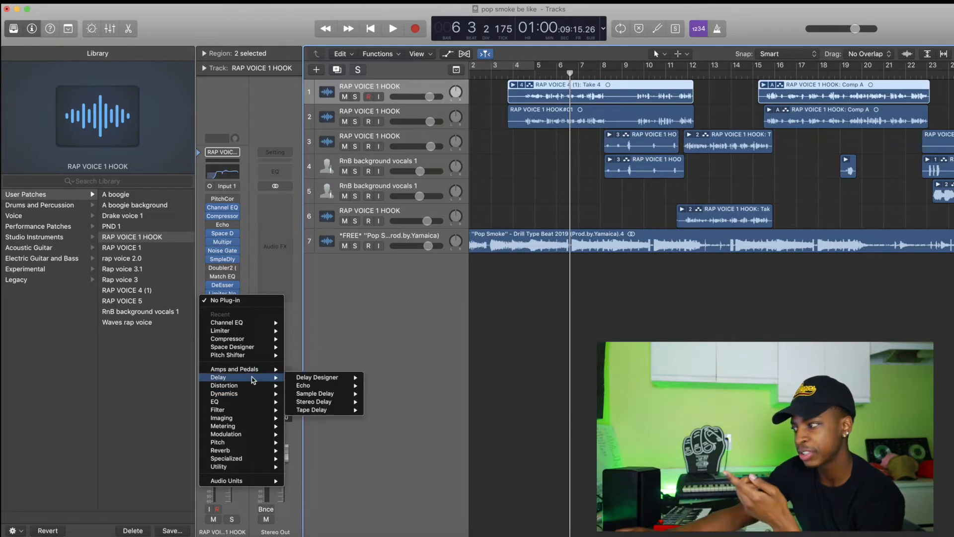
click(275, 277)
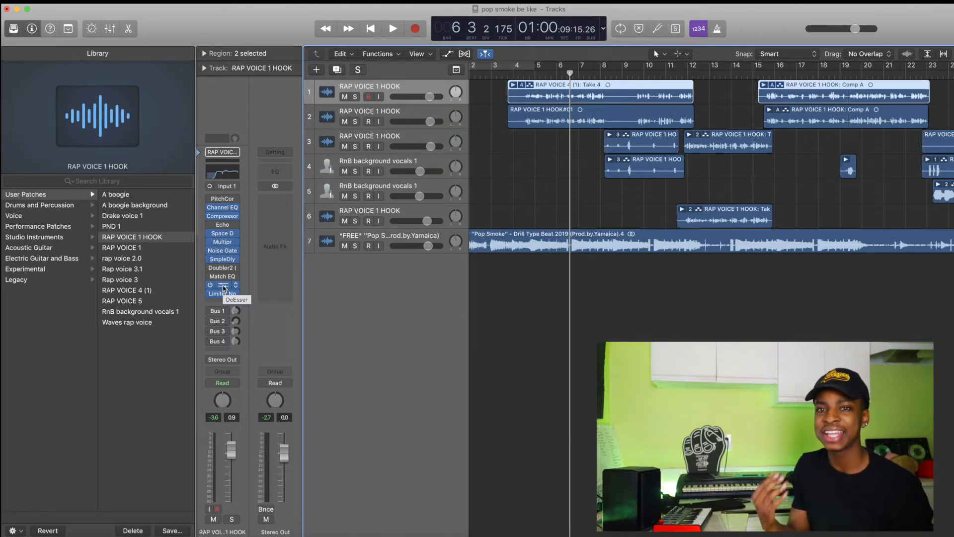
Review the lead vocal's DeEsser settings and its Limiter No6 settings.
click(223, 285)
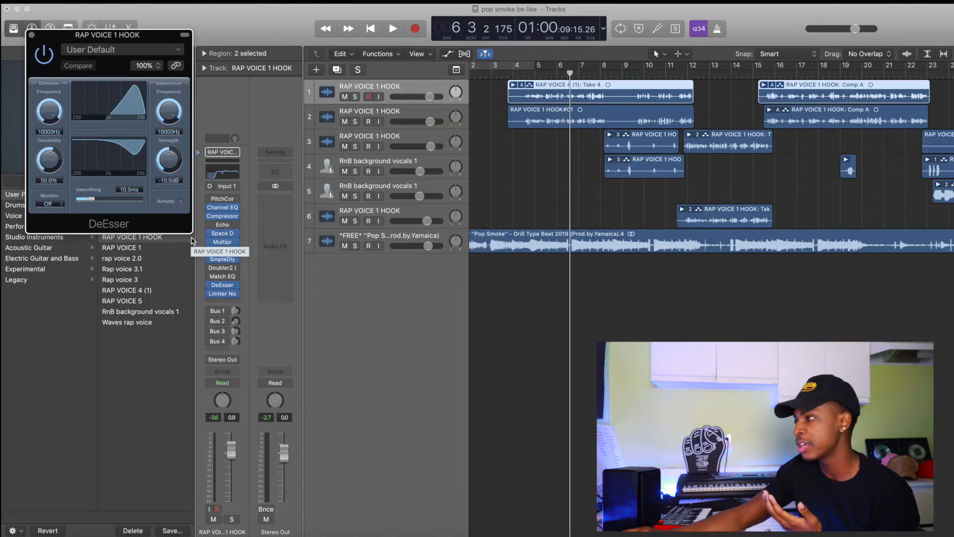
click(223, 284)
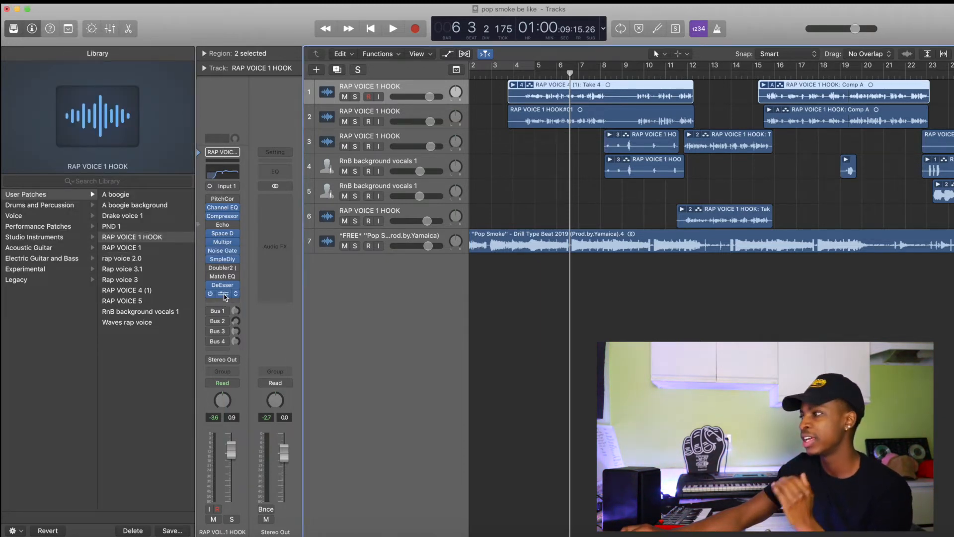
click(222, 295)
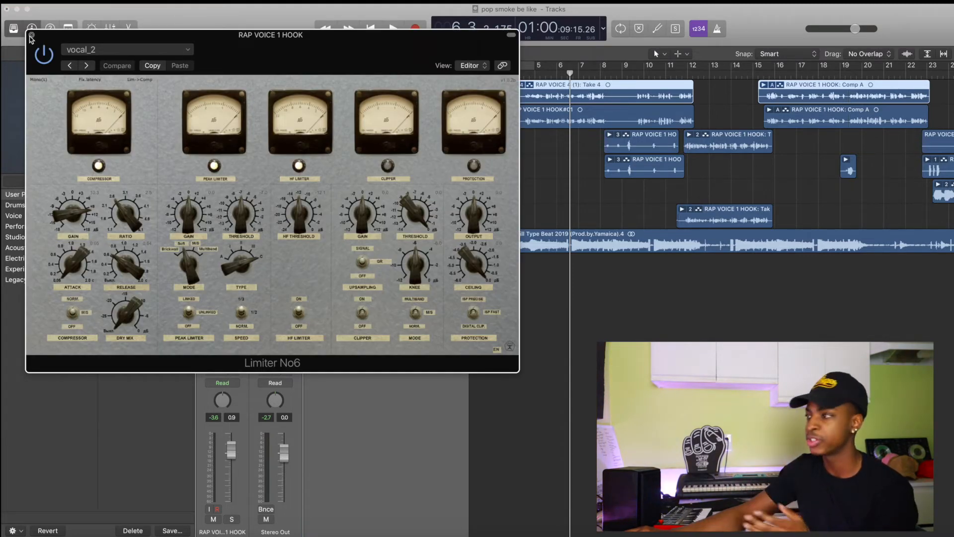
click(30, 36)
click(226, 294)
click(227, 296)
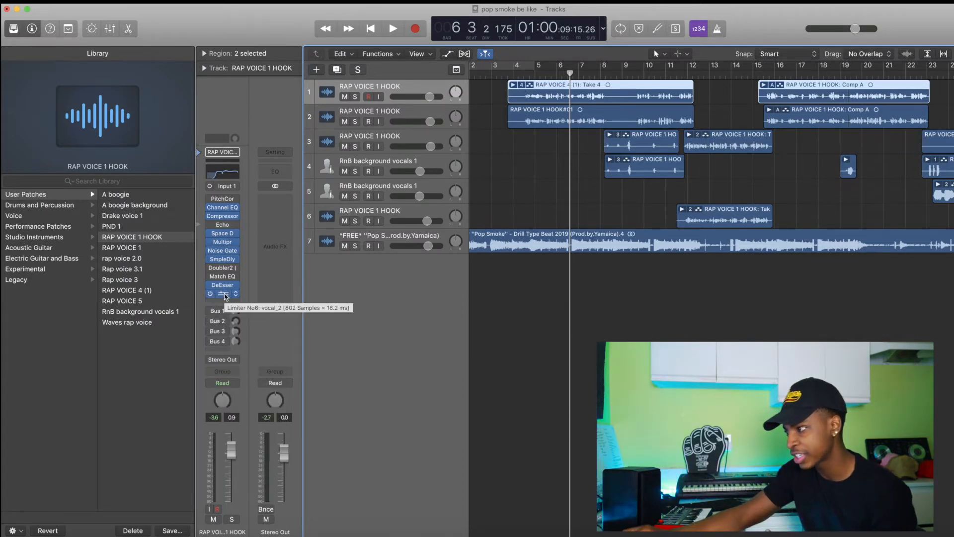
Look up Limiter No6 among the Vladislav Goncharov Audio Units, and review the lead vocal's Limiter No6 settings again.
click(225, 295)
mouse_move(251, 481)
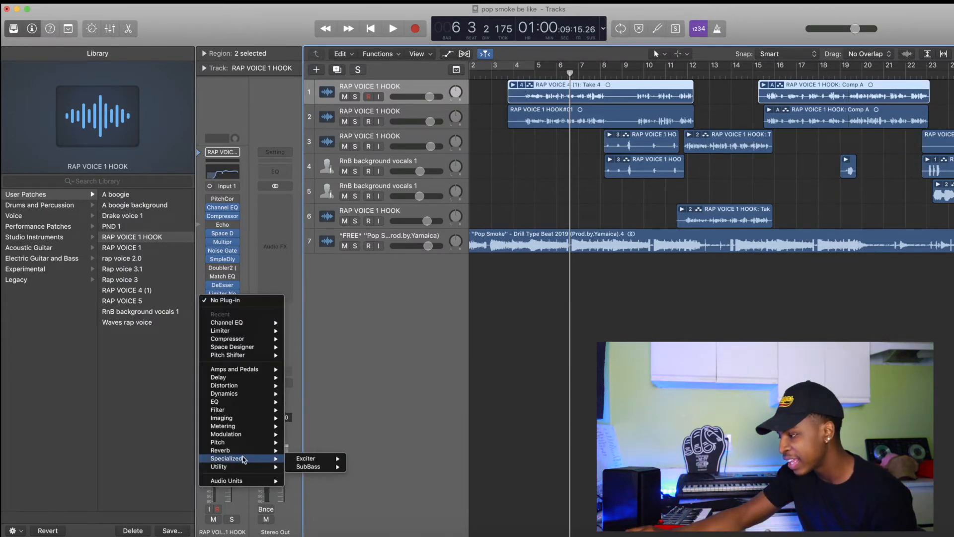
mouse_move(336, 525)
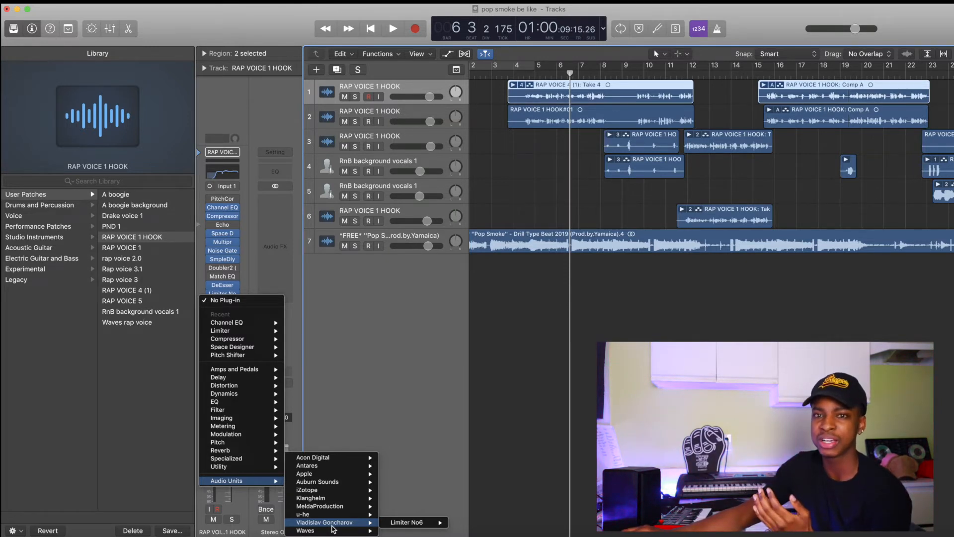
click(421, 371)
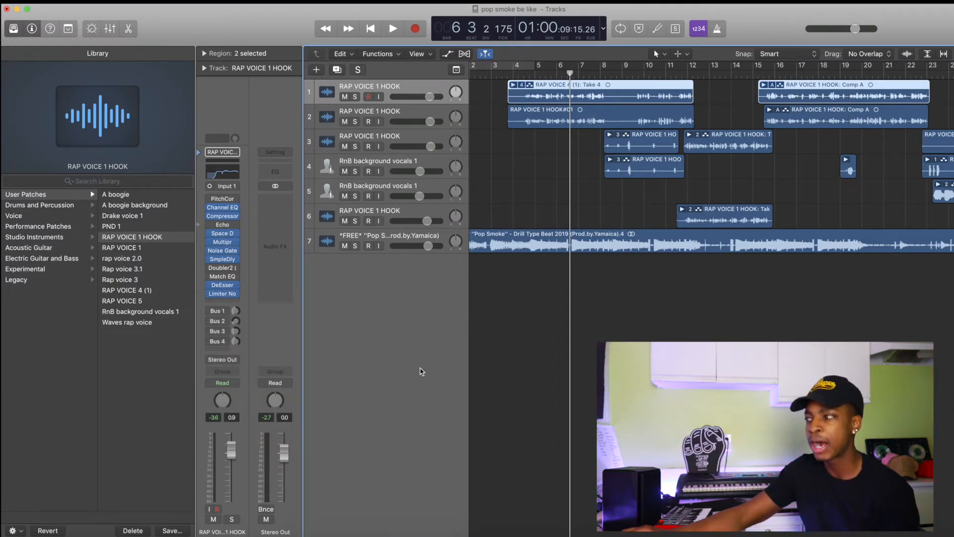
mouse_move(222, 298)
click(222, 296)
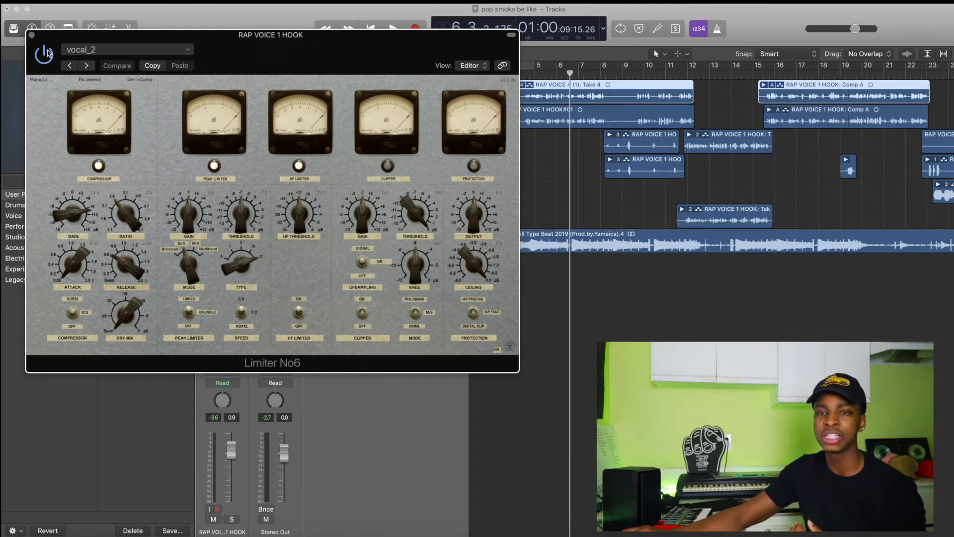
click(32, 36)
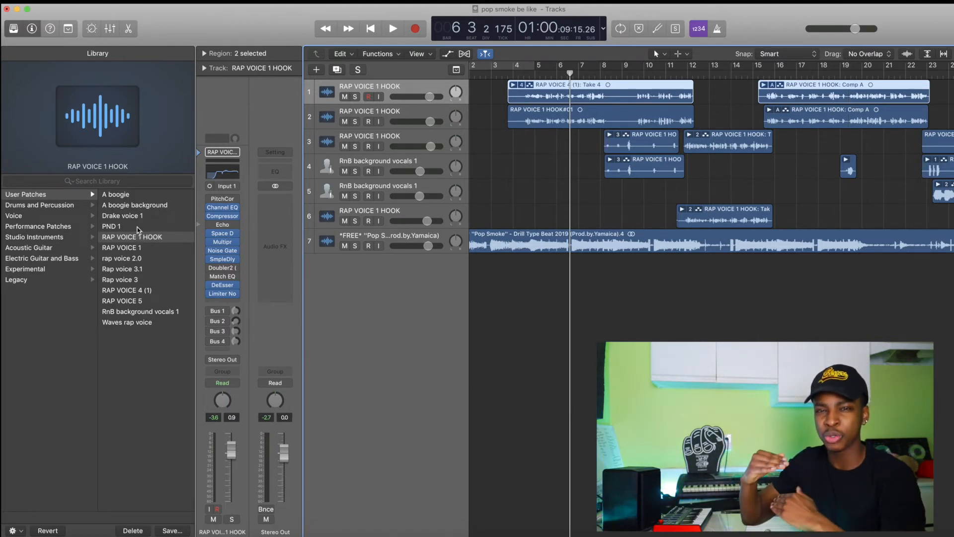
Play the whole mix from the start of the hook, around bar 4, to hear the layers together.
drag(515, 74, 520, 74)
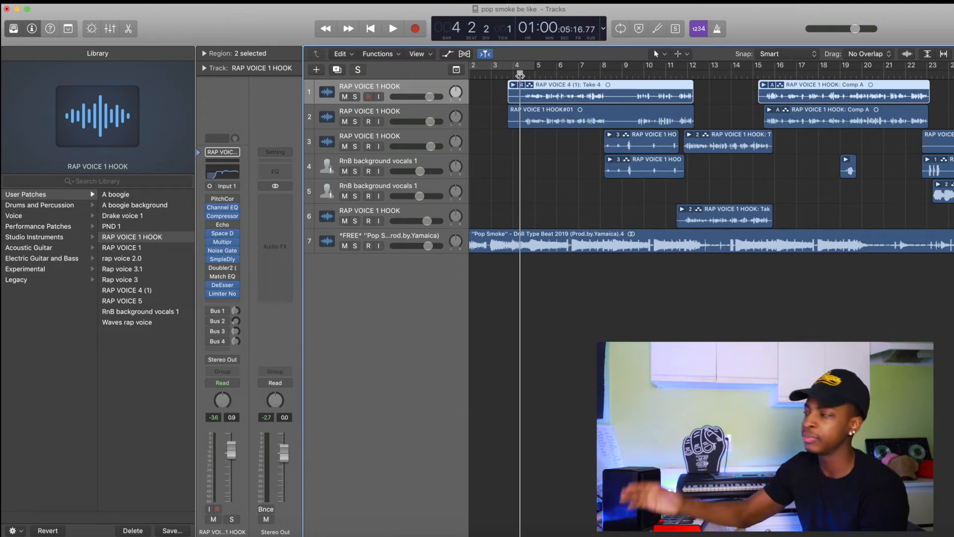
key(space)
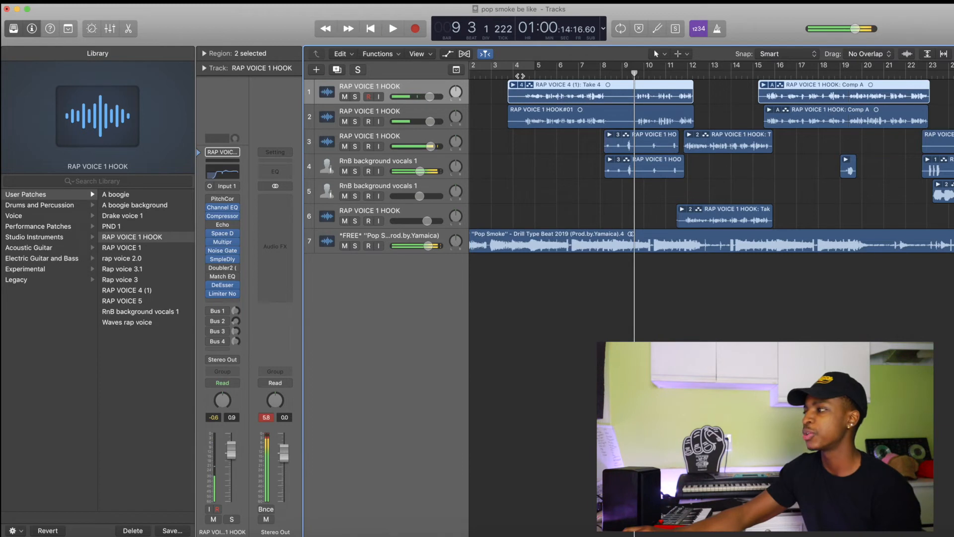
key(space)
Select the upper RnB background vocals track and review the settings of its first Channel EQ and its Echo.
click(393, 163)
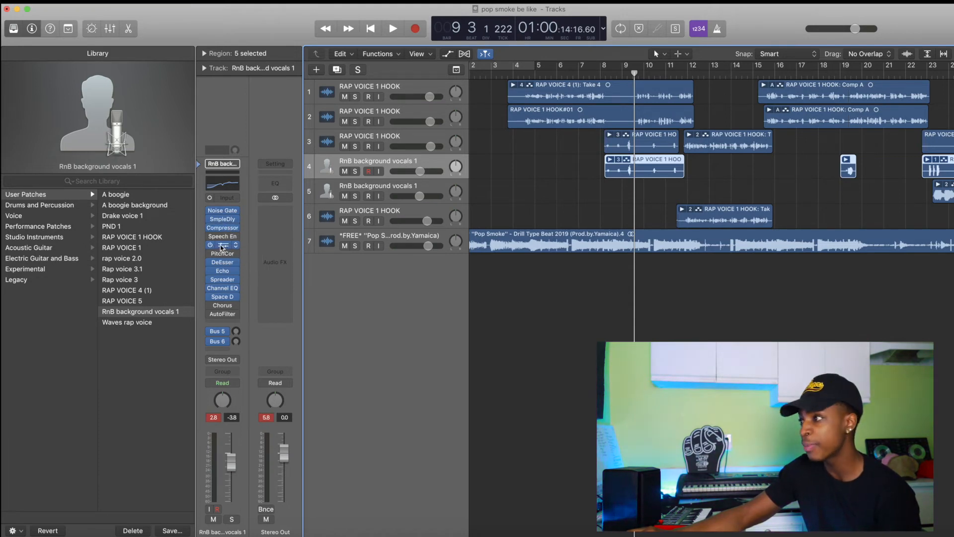
click(221, 246)
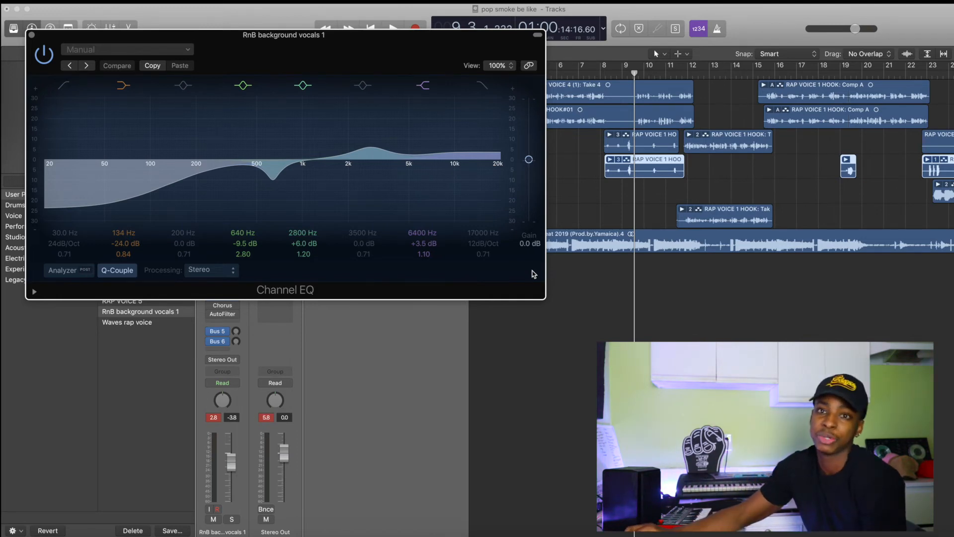
key(super+w)
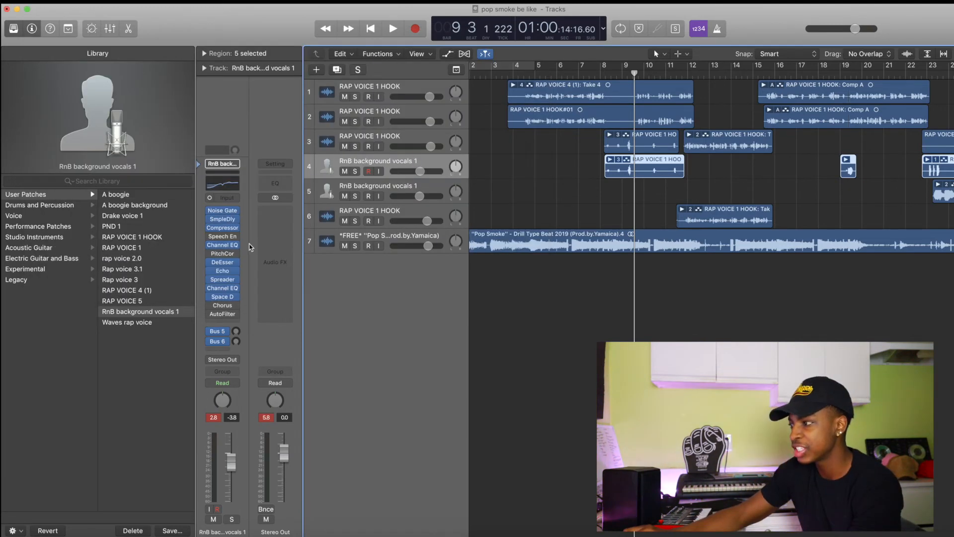
click(225, 272)
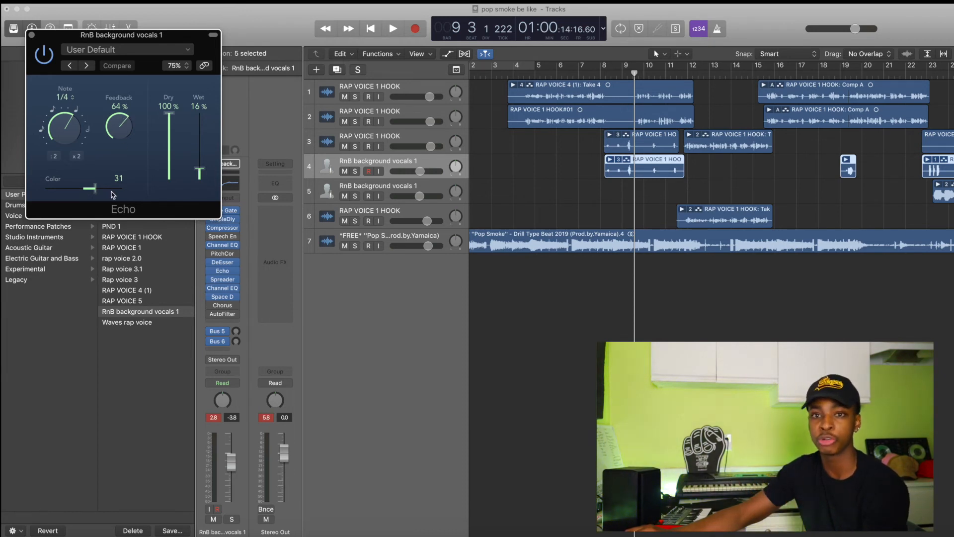
click(31, 35)
Review the background vocal's Spreader settings and look through the Modulation category of available plug-ins.
click(228, 280)
click(227, 280)
click(225, 282)
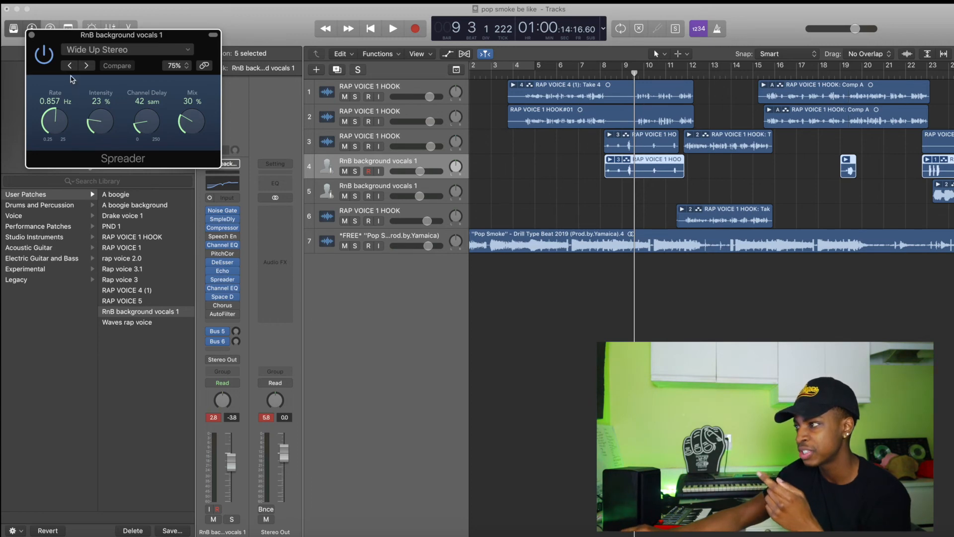
click(222, 321)
mouse_move(247, 399)
mouse_move(248, 458)
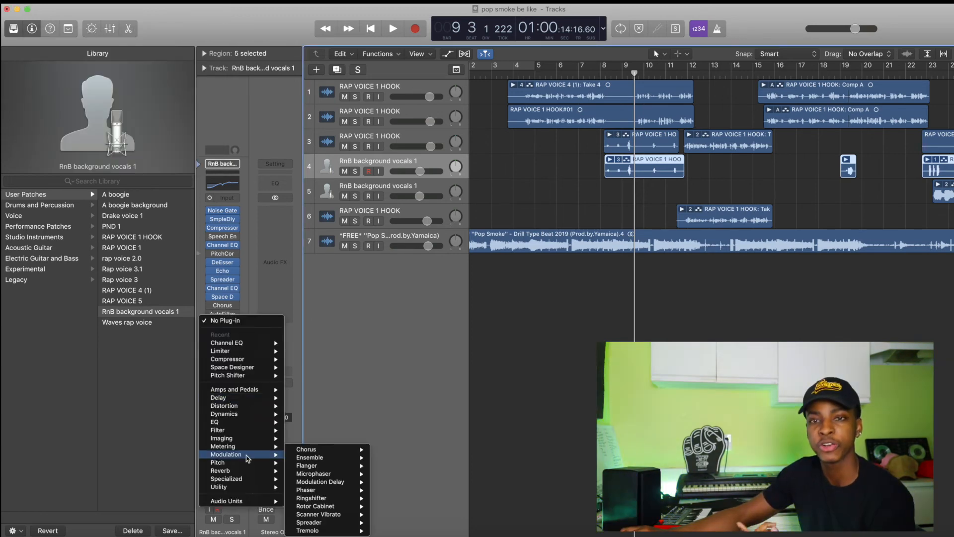
click(229, 304)
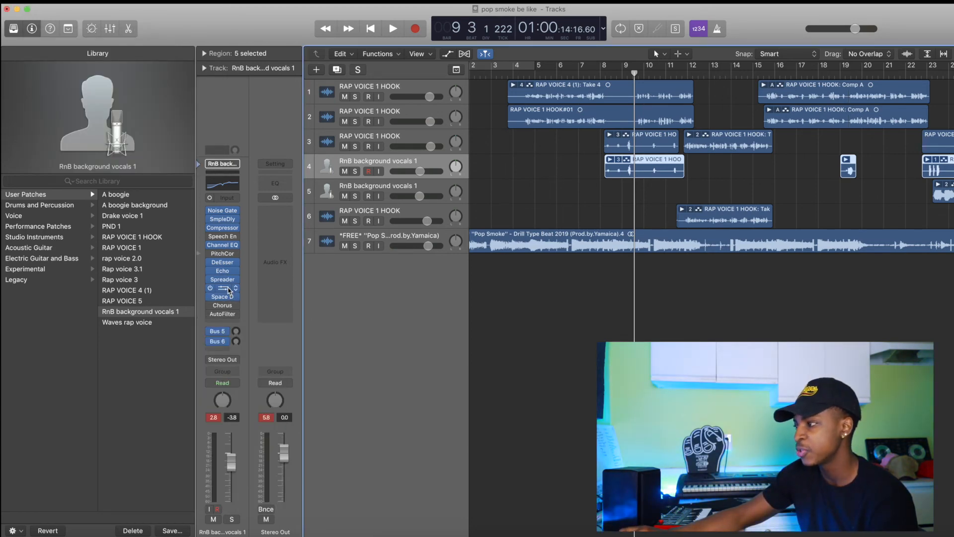
Review the background vocal's Space Designer reverb, and switch off its Bus 5 and Bus 6 sends.
click(224, 298)
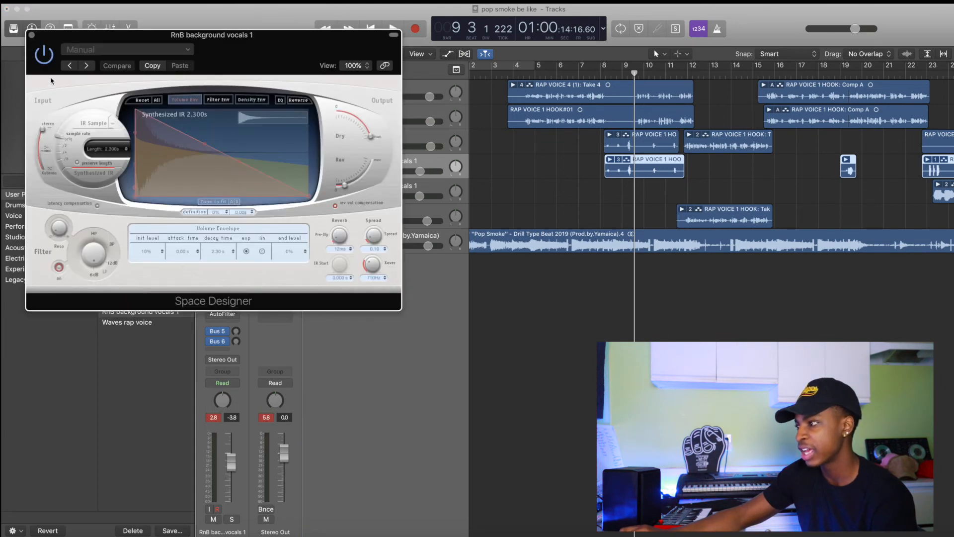
click(30, 39)
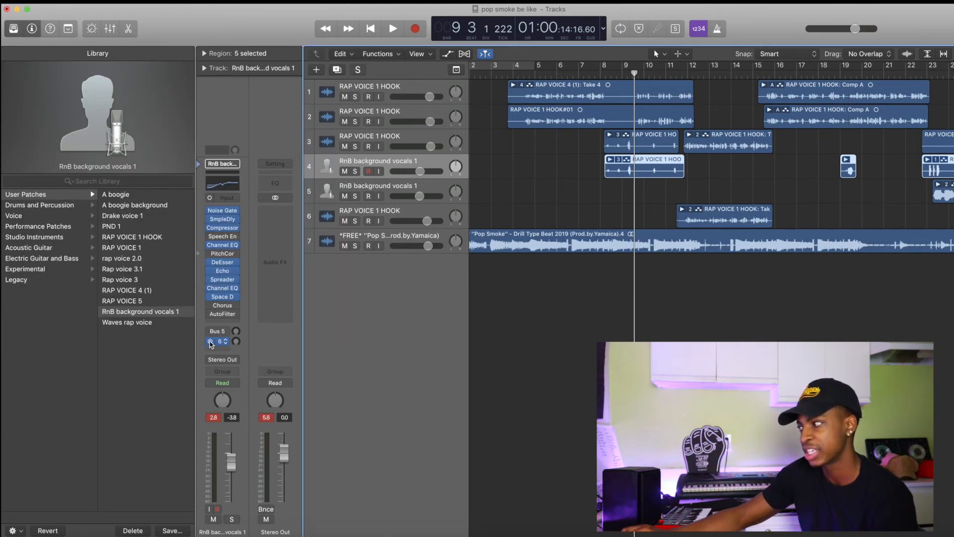
click(512, 292)
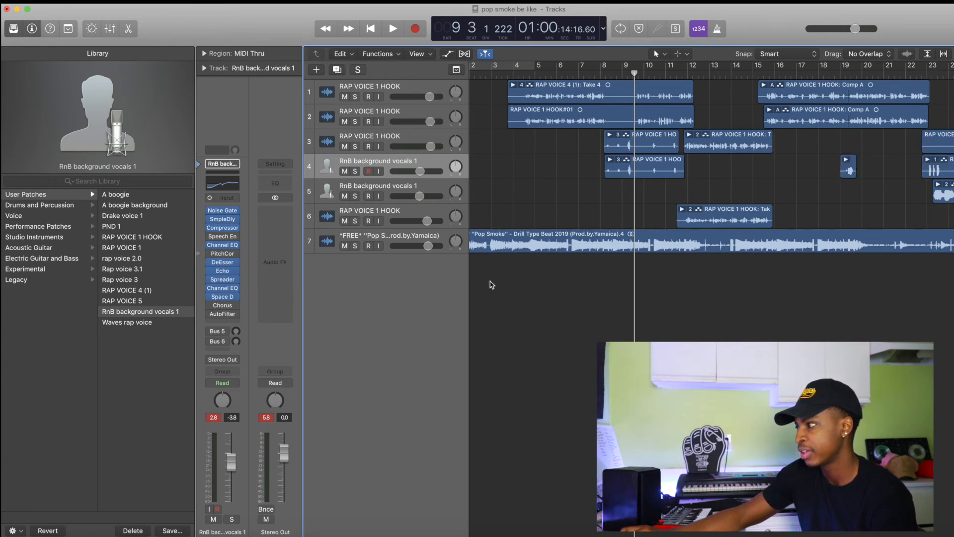
Select the vocal region on track 6 and audition it with the beat from about bar 12.
click(725, 218)
click(697, 76)
key(space)
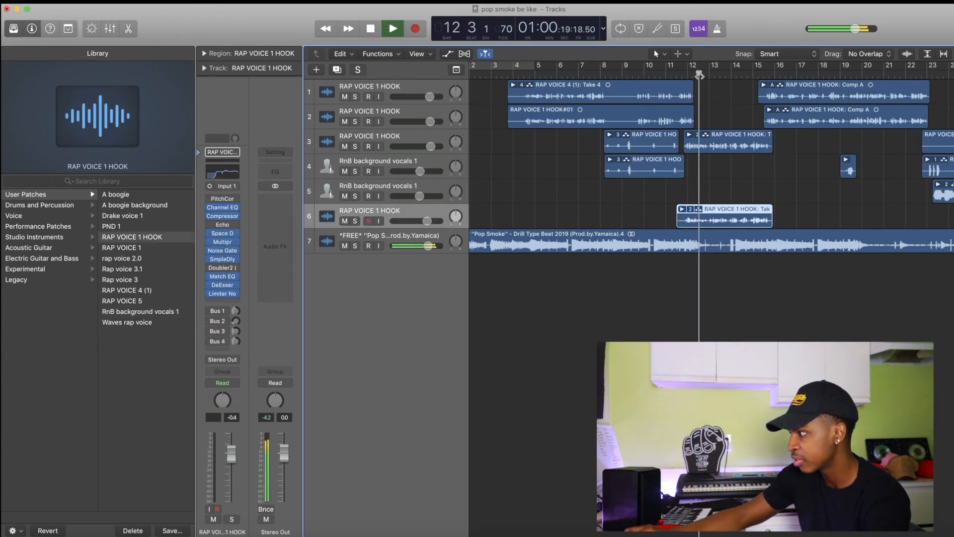
click(355, 221)
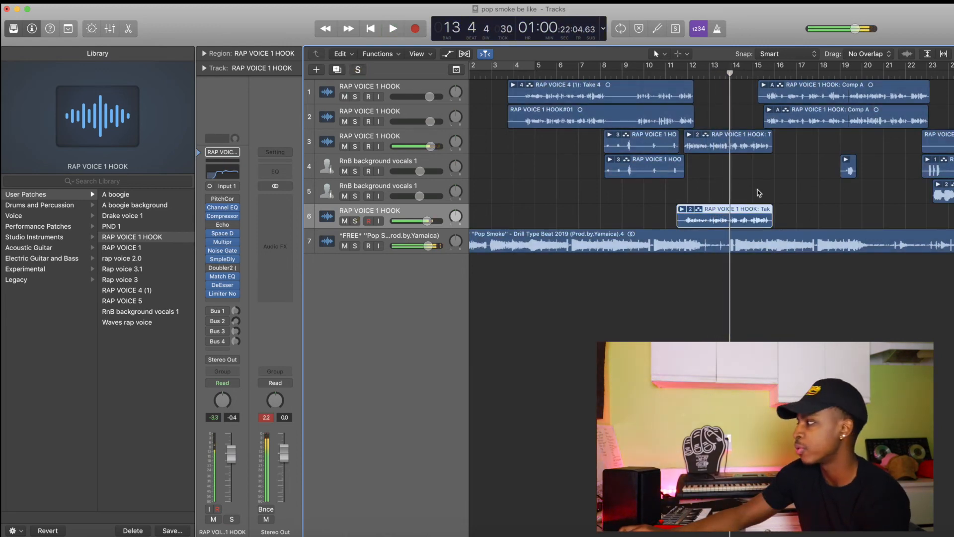
Look over the whole arrangement's vocal regions and play the song from bar 4.
scroll(759, 193, right, 5)
scroll(676, 135, left, 5)
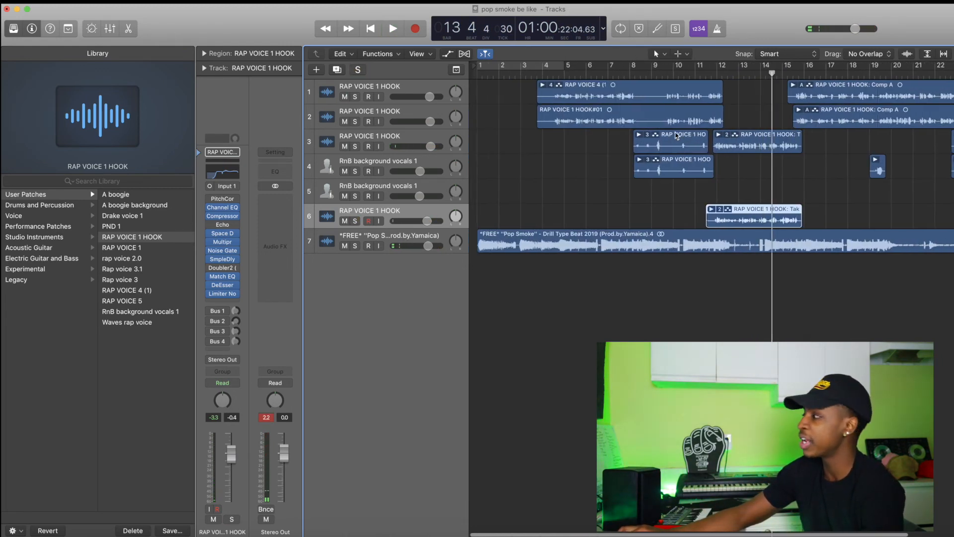
scroll(677, 135, right, 6)
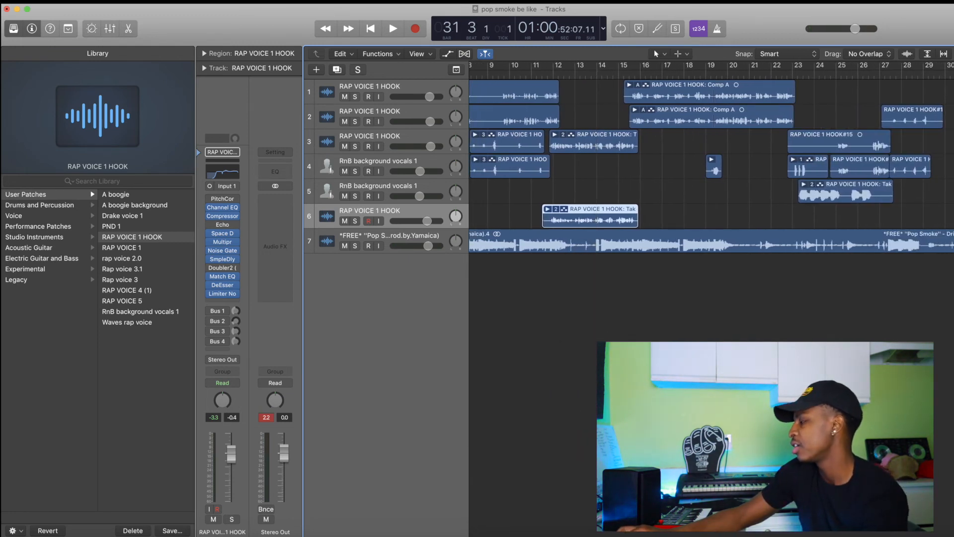
scroll(710, 169, left, 6)
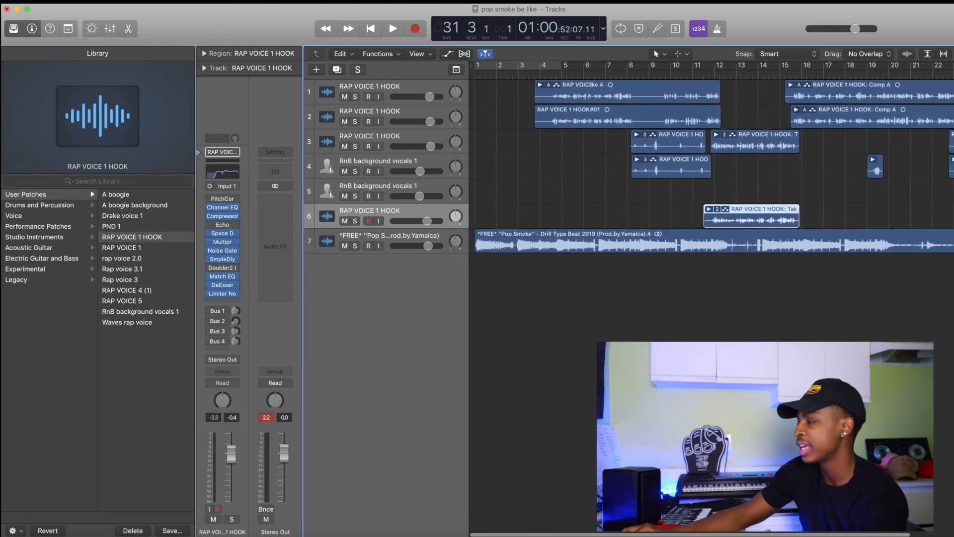
scroll(710, 169, down, 3)
click(509, 75)
key(space)
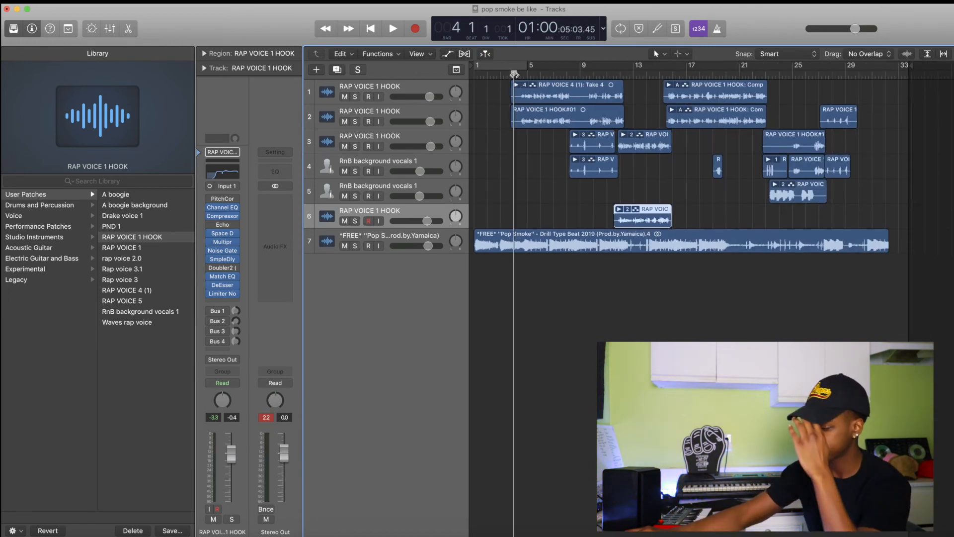